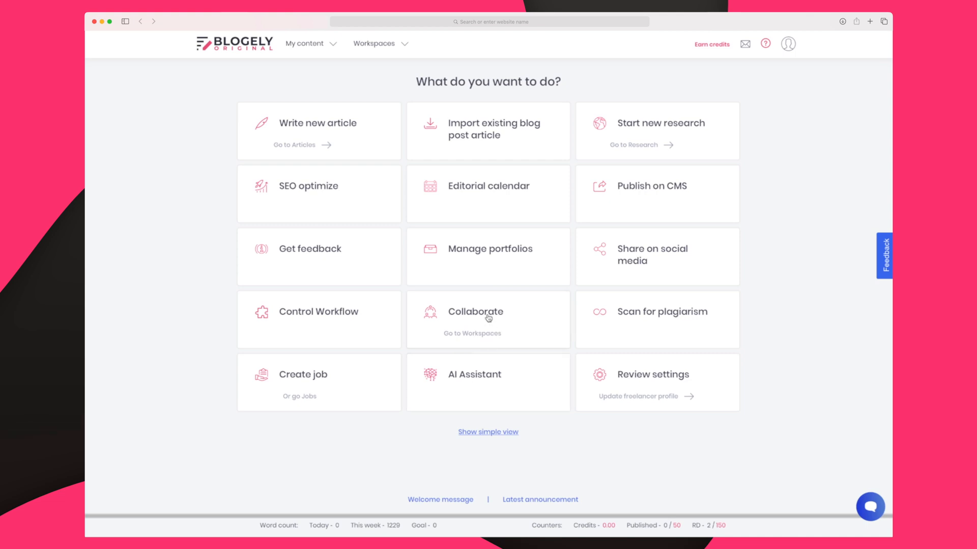
Step: Try the Create job, AI Assistant and Collaborate features, dismissing each feature-pending notice
{"action": "left_click", "coordinate": [317, 377]}
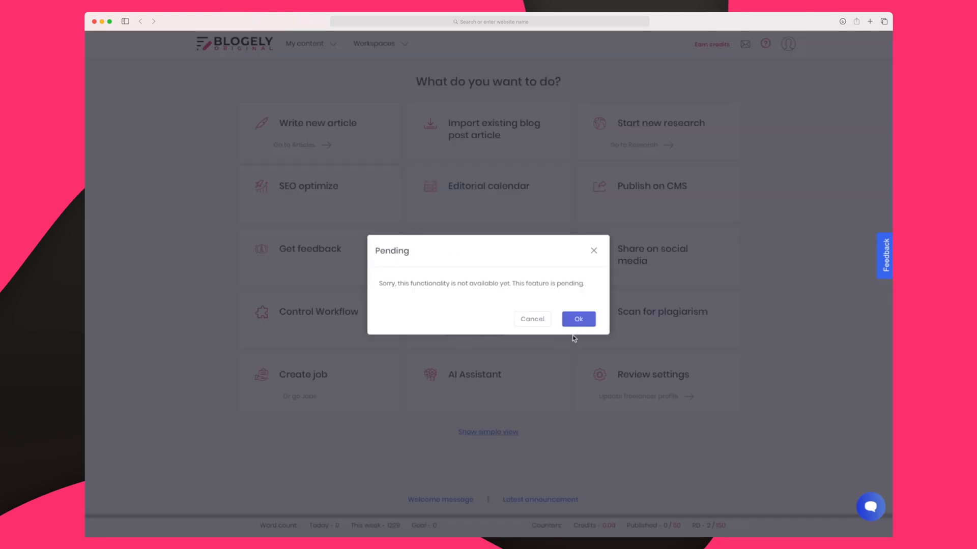
{"action": "left_click", "coordinate": [578, 319]}
{"action": "left_click", "coordinate": [494, 380]}
{"action": "left_click", "coordinate": [578, 319]}
{"action": "left_click", "coordinate": [484, 324]}
{"action": "left_click", "coordinate": [581, 320]}
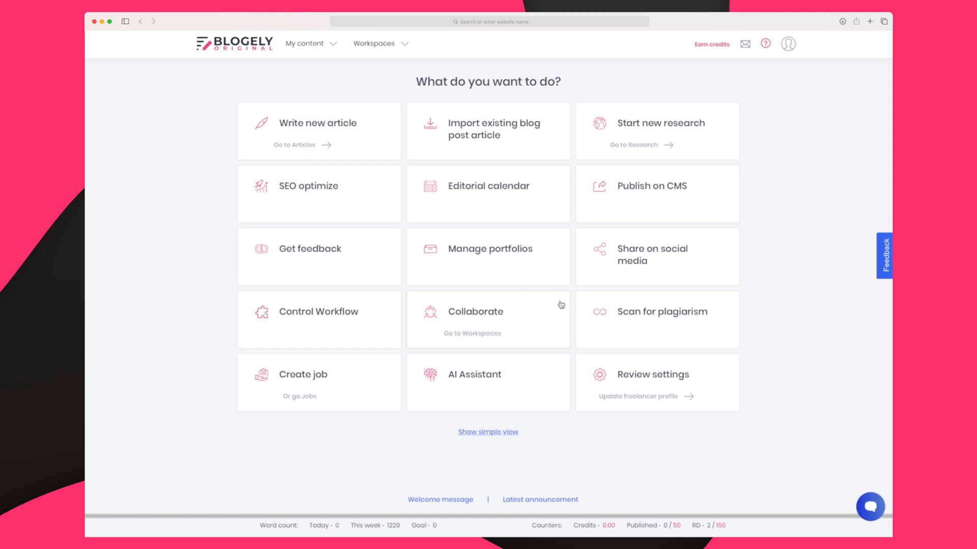
{"action": "left_click", "coordinate": [520, 312]}
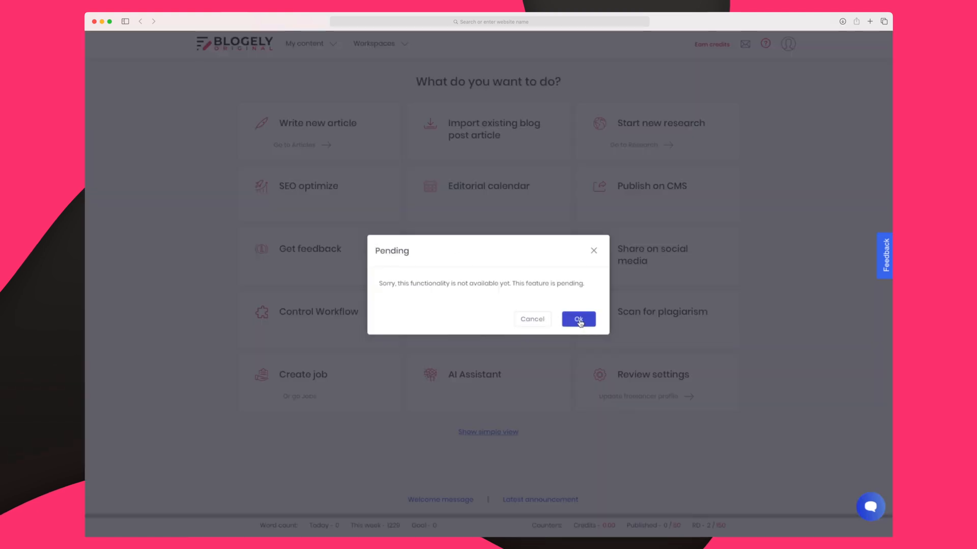
{"action": "left_click", "coordinate": [579, 321]}
Step: Create a research document titled 'How to succeed with internal link building using WordPress'
{"action": "left_click", "coordinate": [682, 125]}
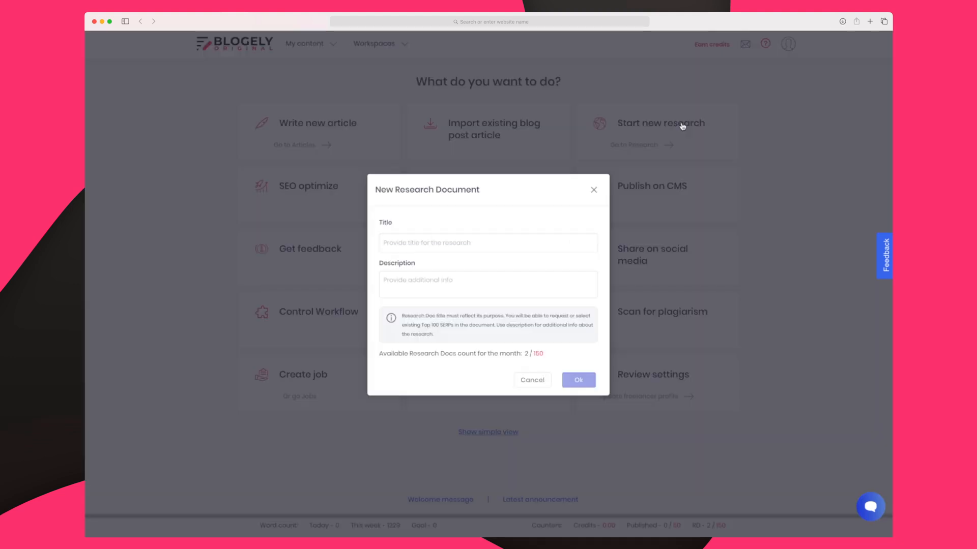
{"action": "left_click", "coordinate": [496, 242]}
{"action": "type", "text": "How to succeed with internal link building using WordPress"}
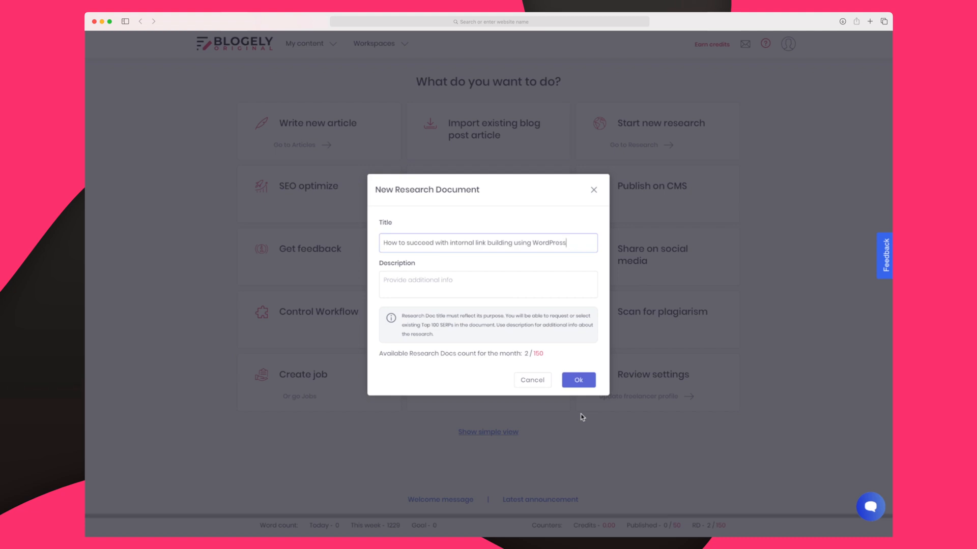
{"action": "left_click", "coordinate": [584, 382]}
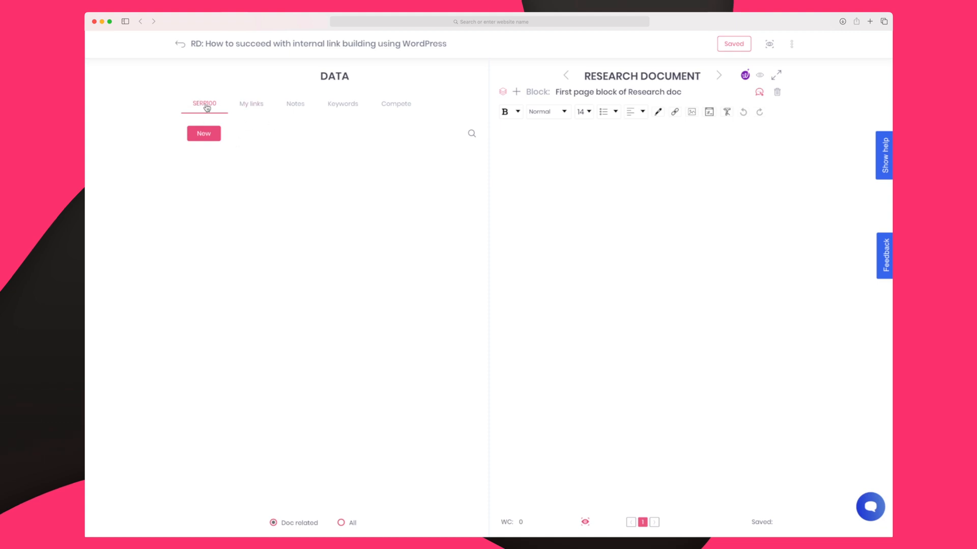
Step: Review the My links, Notes and Keywords sections, including autocomplete, questions and ideas sub-tabs
{"action": "left_click", "coordinate": [251, 104]}
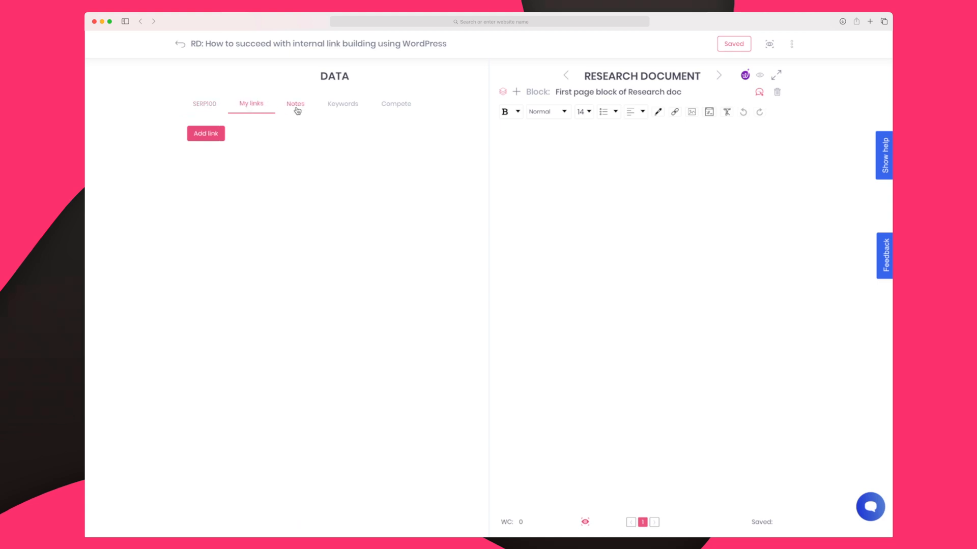
{"action": "left_click", "coordinate": [296, 106]}
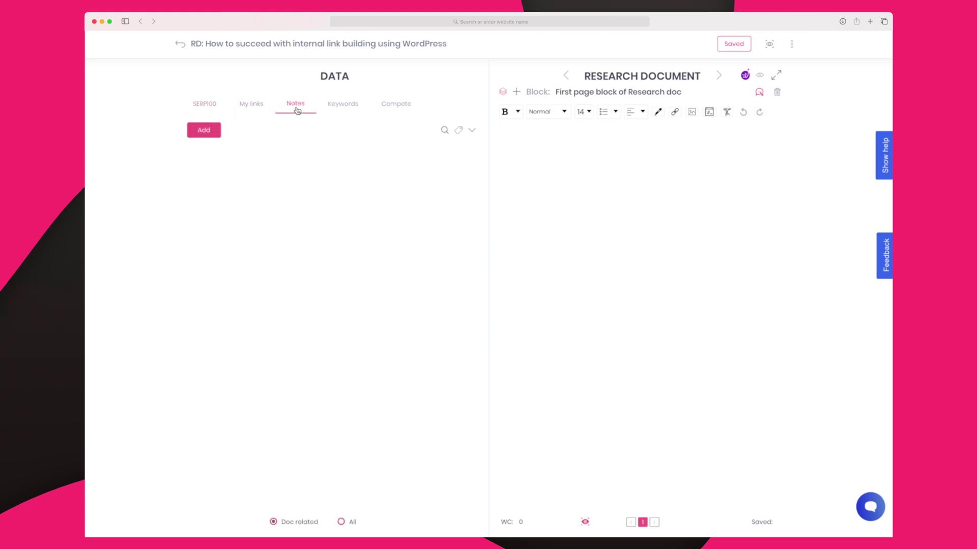
{"action": "left_click", "coordinate": [345, 106]}
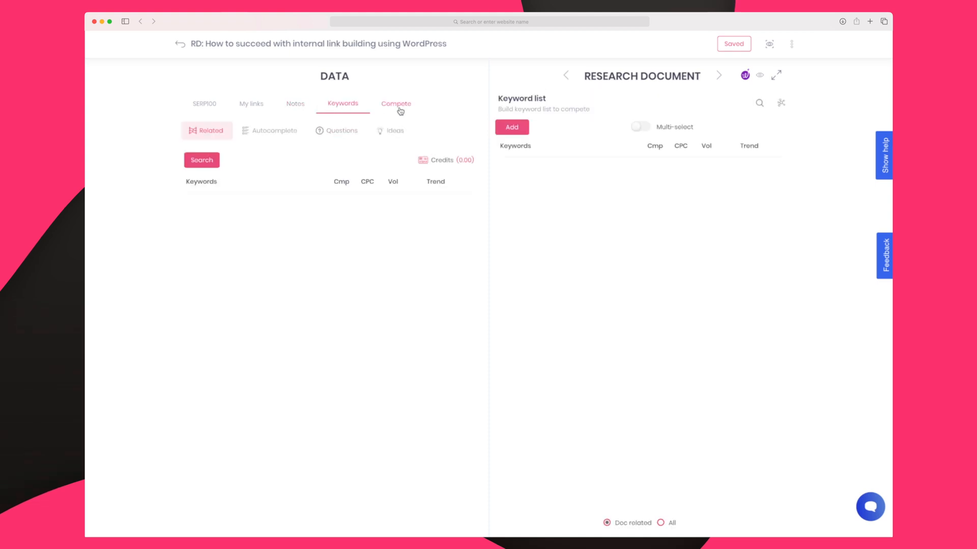
{"action": "left_click", "coordinate": [273, 133]}
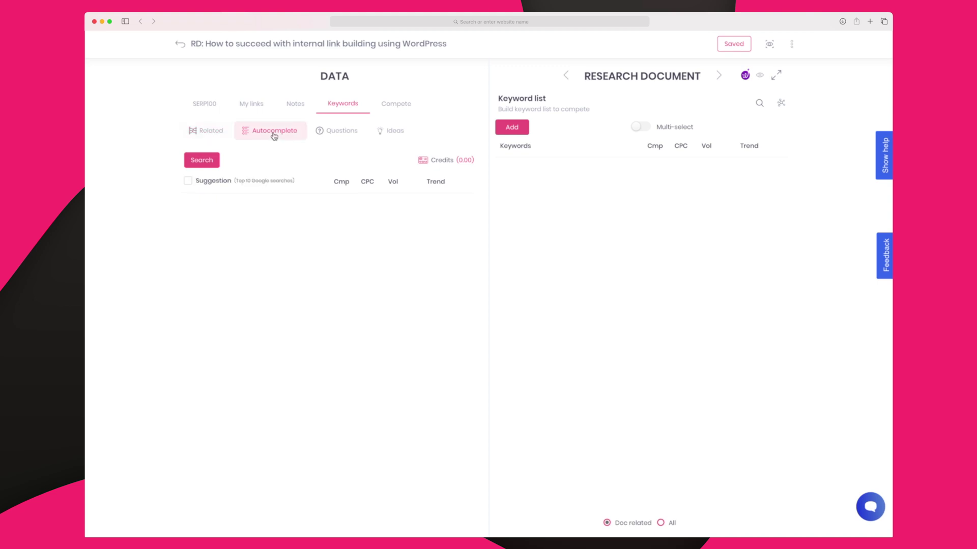
{"action": "left_click", "coordinate": [336, 131]}
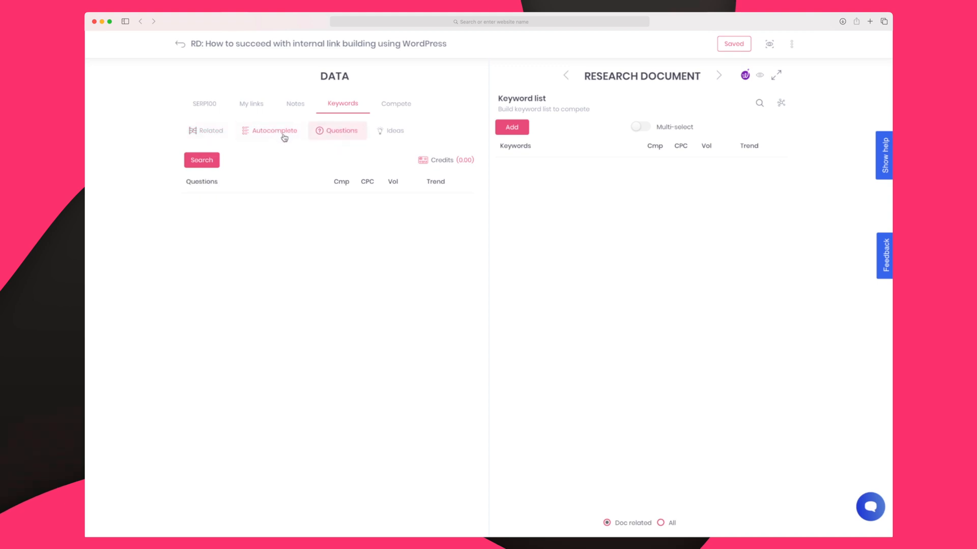
{"action": "left_click", "coordinate": [392, 130]}
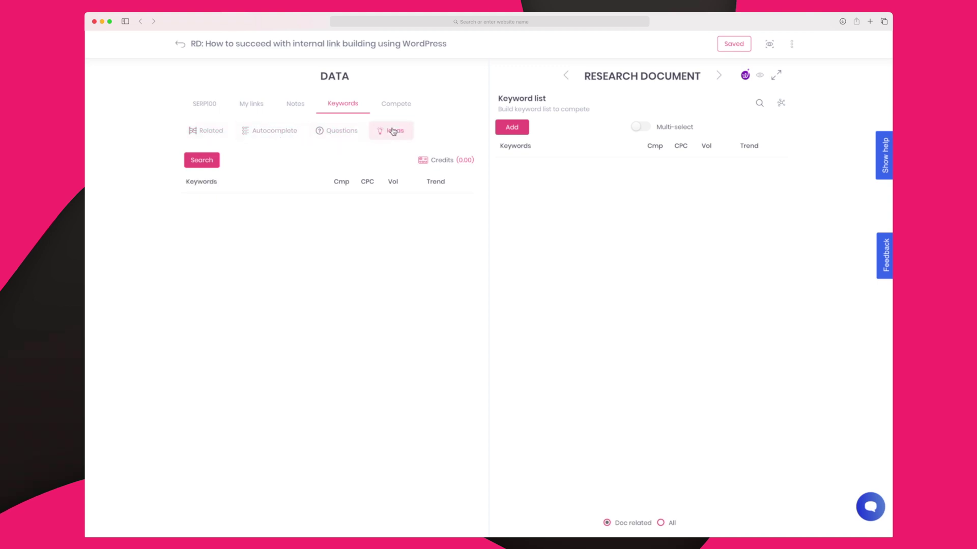
{"action": "left_click", "coordinate": [277, 129]}
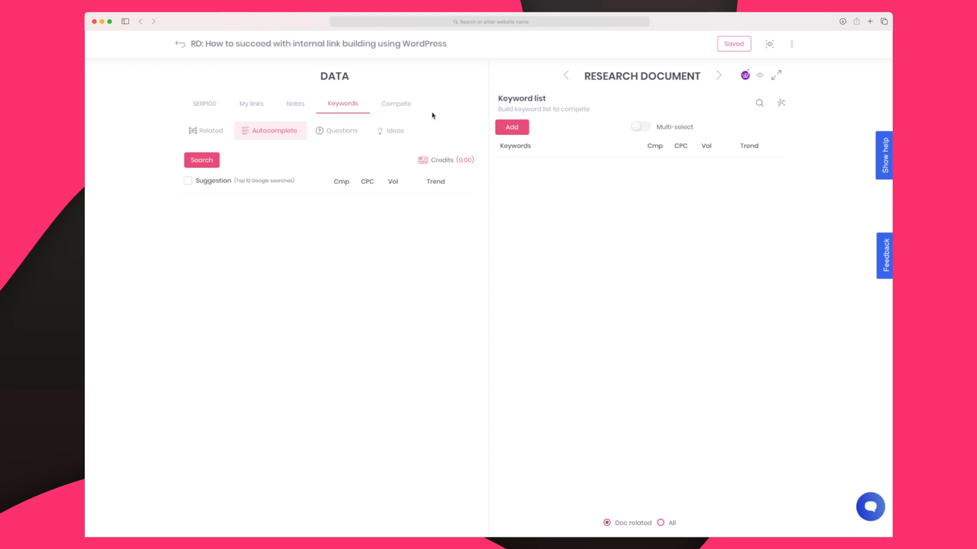
Step: Review the Compete heatmap section, then return to the SERP100 search-results data
{"action": "left_click", "coordinate": [400, 106]}
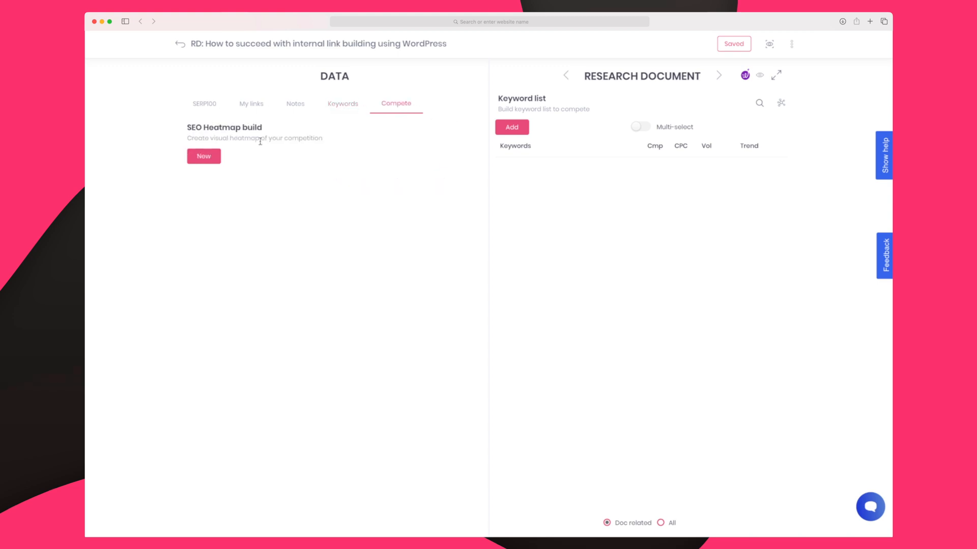
{"action": "left_click", "coordinate": [204, 103]}
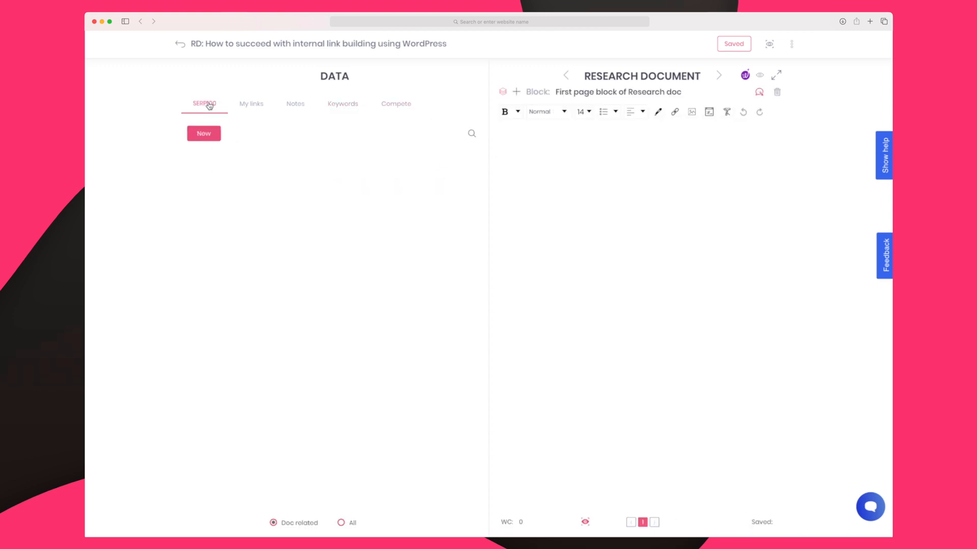
Step: Submit a SERP request for 'internal link building wordpress' with Google Scholar toggled on then off
{"action": "left_click", "coordinate": [204, 135]}
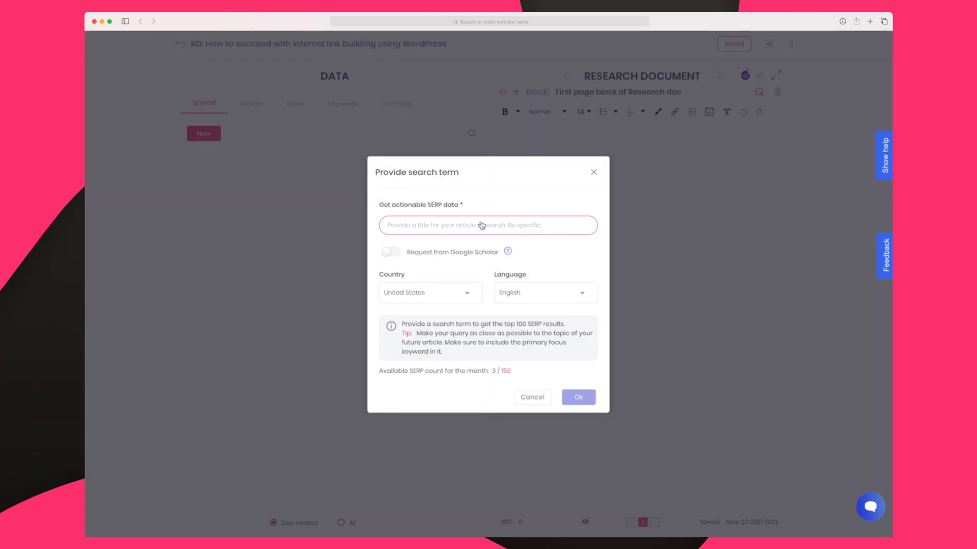
{"action": "type", "text": "internal link building wordpress"}
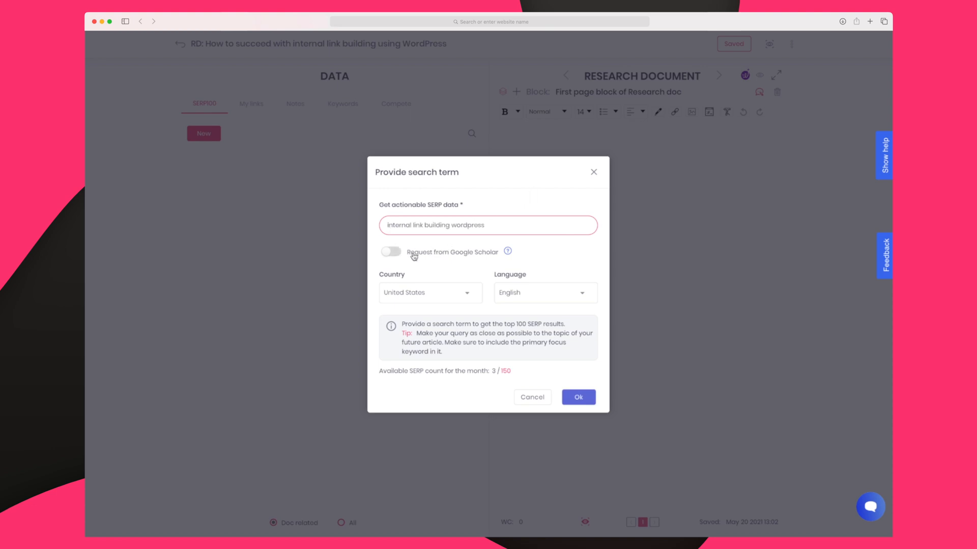
{"action": "left_click", "coordinate": [392, 253]}
{"action": "left_click", "coordinate": [392, 253]}
{"action": "left_click", "coordinate": [583, 399]}
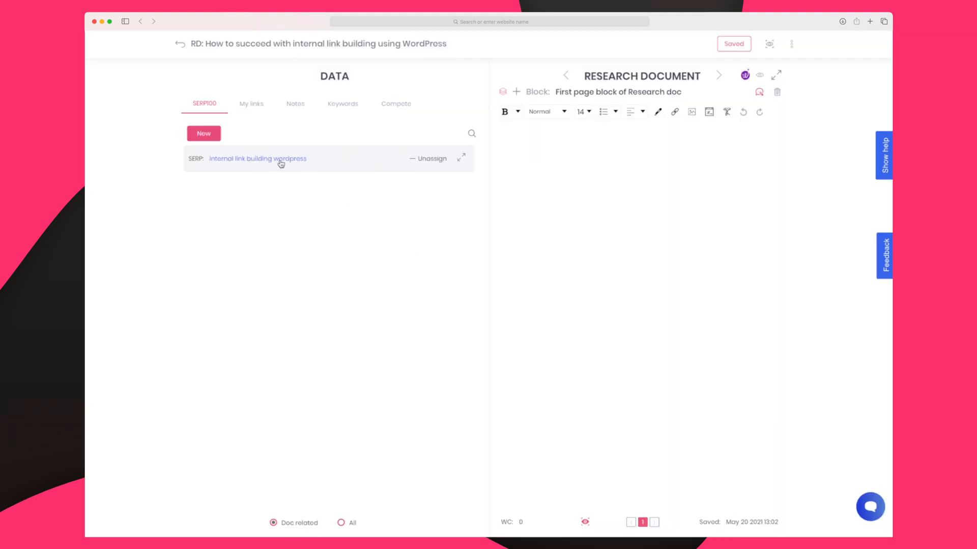
Step: Open the 'internal link building wordpress' results and show the first result's outline headings
{"action": "left_click", "coordinate": [282, 160]}
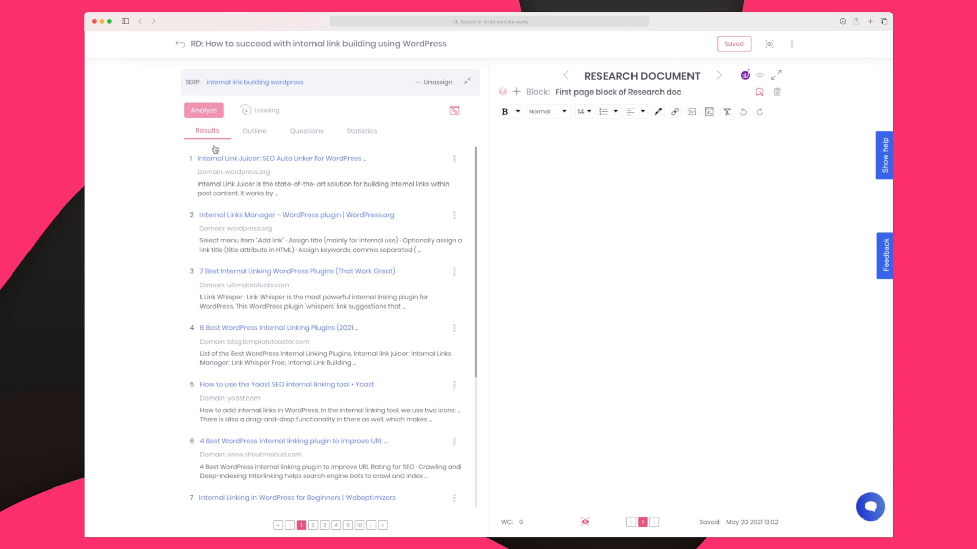
{"action": "scroll", "coordinate": [278, 232], "scroll_direction": "down", "scroll_amount": 4}
{"action": "scroll", "coordinate": [278, 232], "scroll_direction": "down", "scroll_amount": 2}
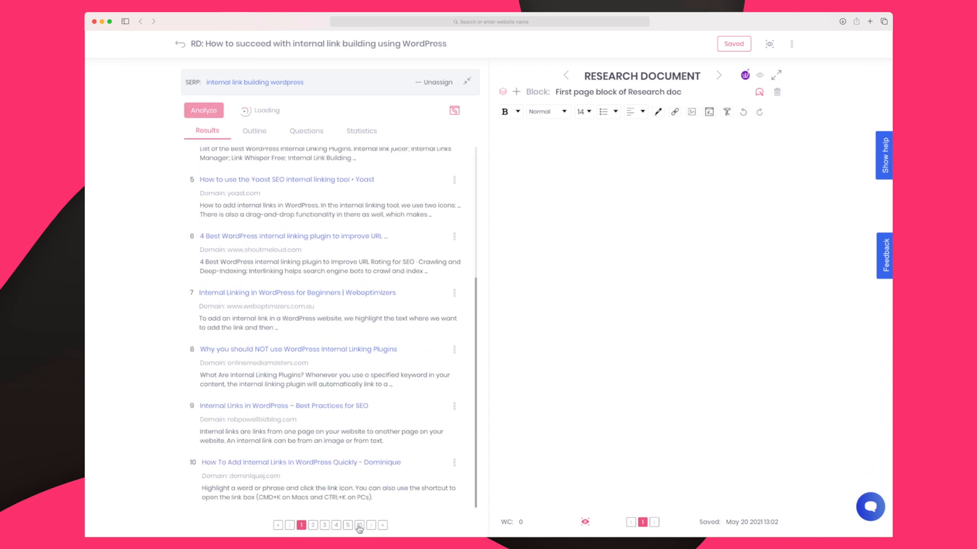
{"action": "scroll", "coordinate": [343, 298], "scroll_direction": "up", "scroll_amount": 3}
{"action": "scroll", "coordinate": [344, 298], "scroll_direction": "up", "scroll_amount": 3}
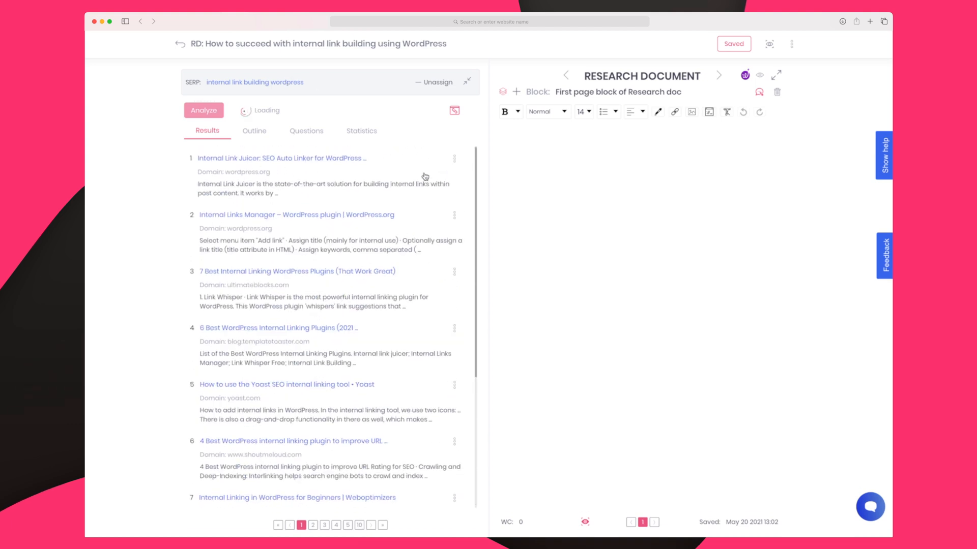
{"action": "left_click", "coordinate": [455, 159]}
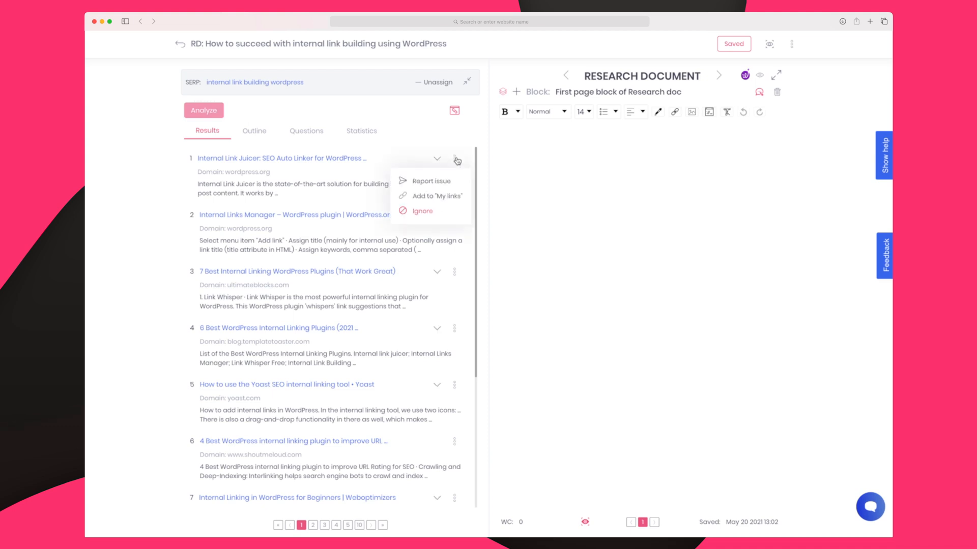
{"action": "left_click", "coordinate": [365, 185]}
{"action": "left_click", "coordinate": [437, 159]}
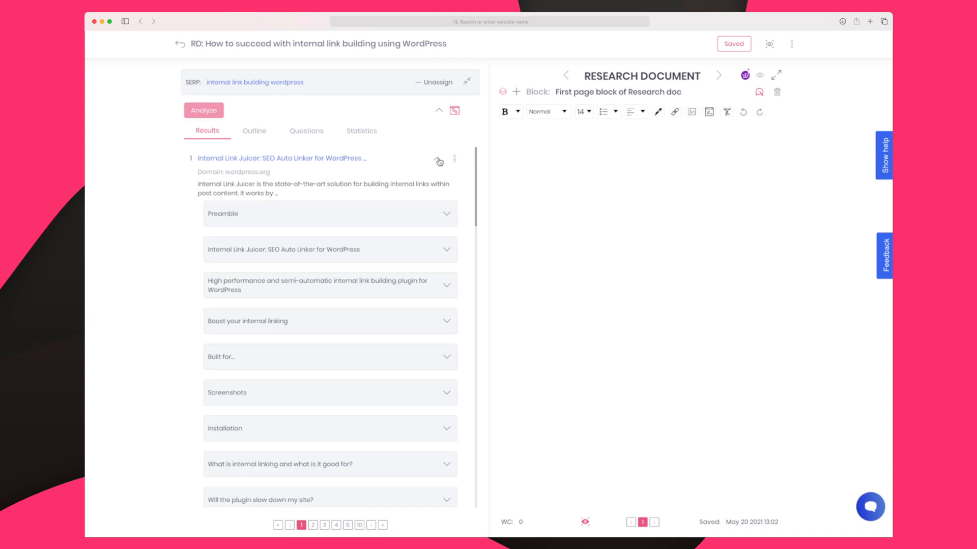
{"action": "scroll", "coordinate": [381, 252], "scroll_direction": "down", "scroll_amount": 5}
{"action": "scroll", "coordinate": [382, 253], "scroll_direction": "down", "scroll_amount": 4}
{"action": "scroll", "coordinate": [382, 252], "scroll_direction": "down", "scroll_amount": 4}
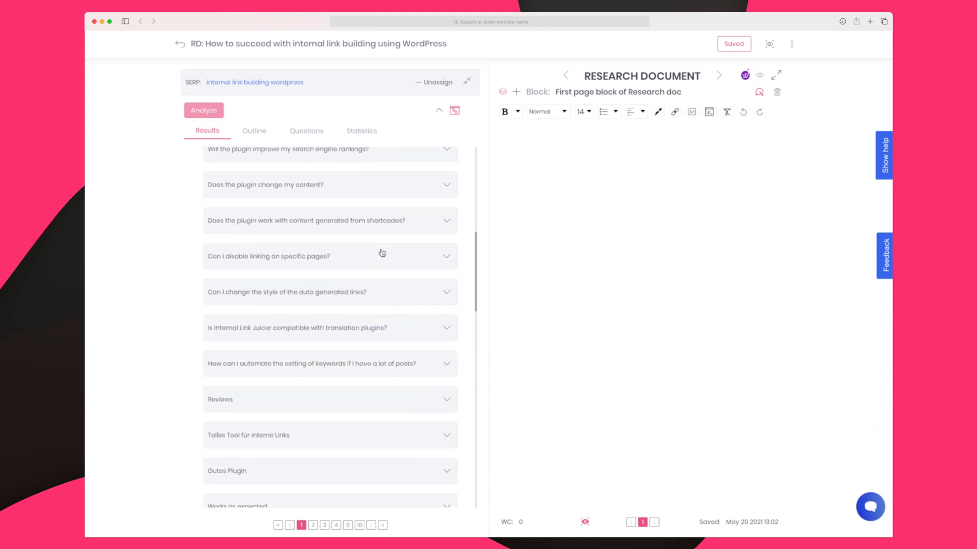
{"action": "scroll", "coordinate": [381, 253], "scroll_direction": "down", "scroll_amount": 4}
{"action": "scroll", "coordinate": [382, 253], "scroll_direction": "down", "scroll_amount": 4}
Step: Expand and collapse the Gutes Plugin heading, then expand Screenshots and 'Boost your internal linking'
{"action": "left_click", "coordinate": [448, 212]}
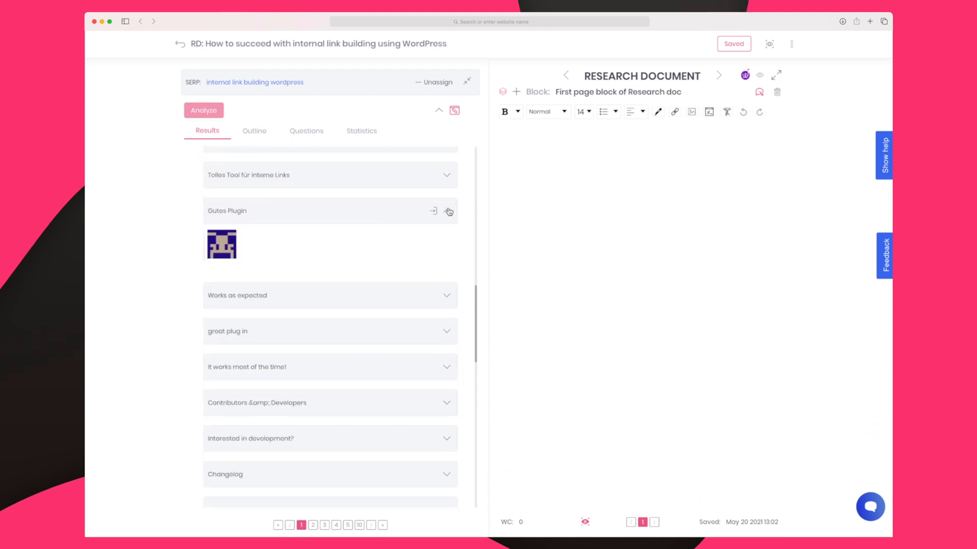
{"action": "left_click", "coordinate": [449, 213]}
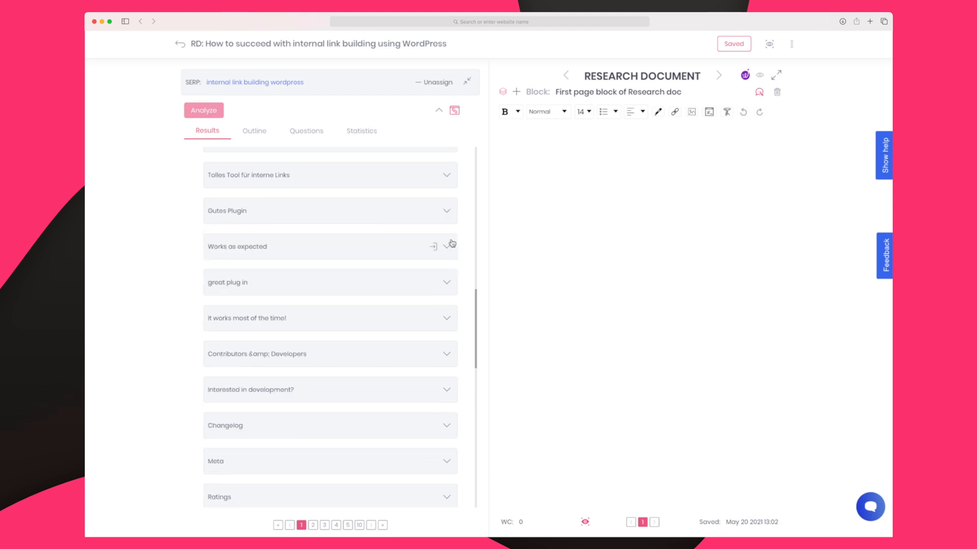
{"action": "scroll", "coordinate": [451, 248], "scroll_direction": "up", "scroll_amount": 5}
{"action": "scroll", "coordinate": [451, 249], "scroll_direction": "up", "scroll_amount": 3}
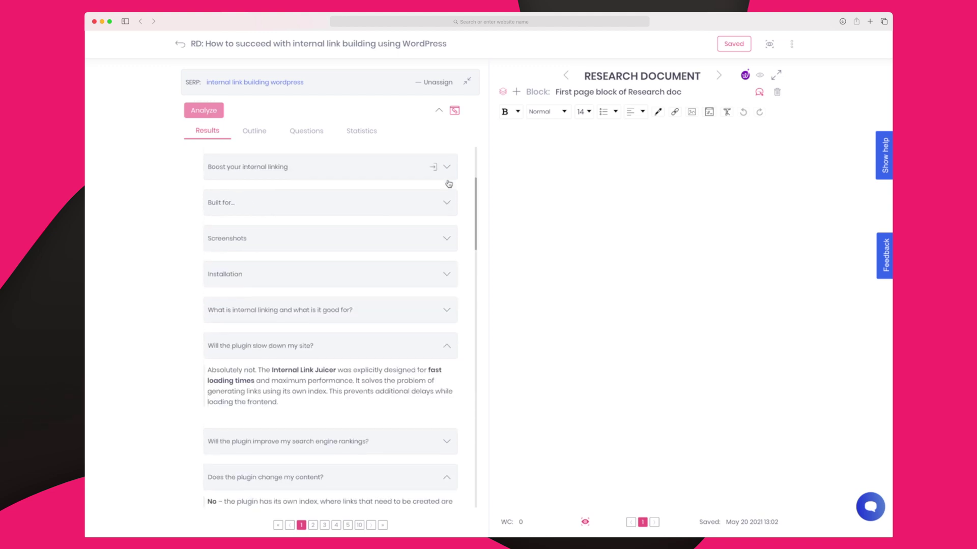
{"action": "left_click", "coordinate": [449, 240]}
{"action": "left_click", "coordinate": [447, 218]}
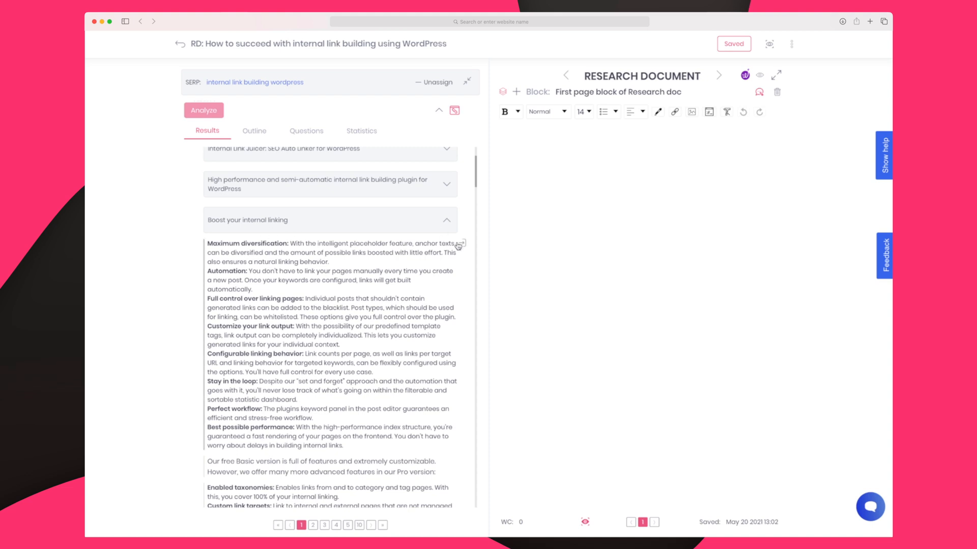
Step: Insert the feature list and plugin links section into the document, then show the competitors' headers outline
{"action": "left_click", "coordinate": [462, 244]}
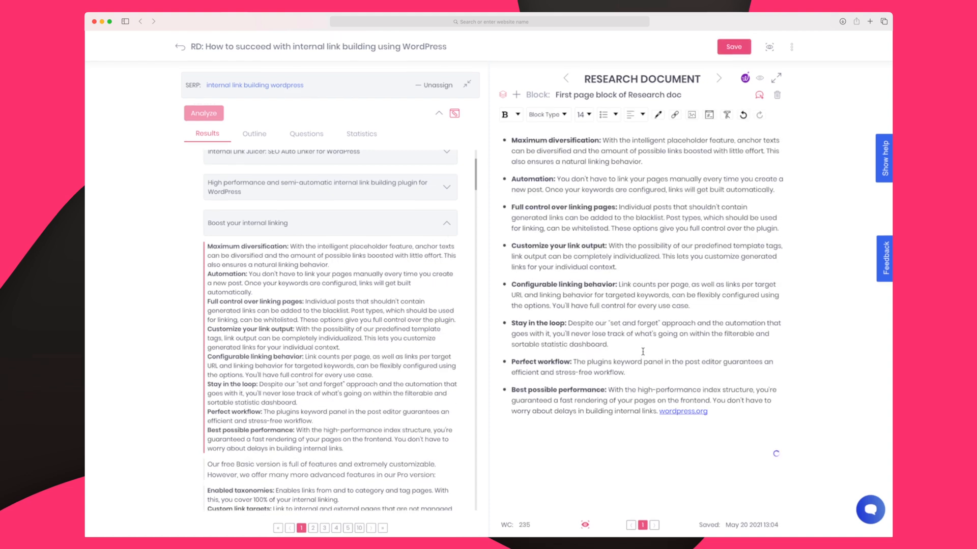
{"action": "scroll", "coordinate": [458, 191], "scroll_direction": "up", "scroll_amount": 5}
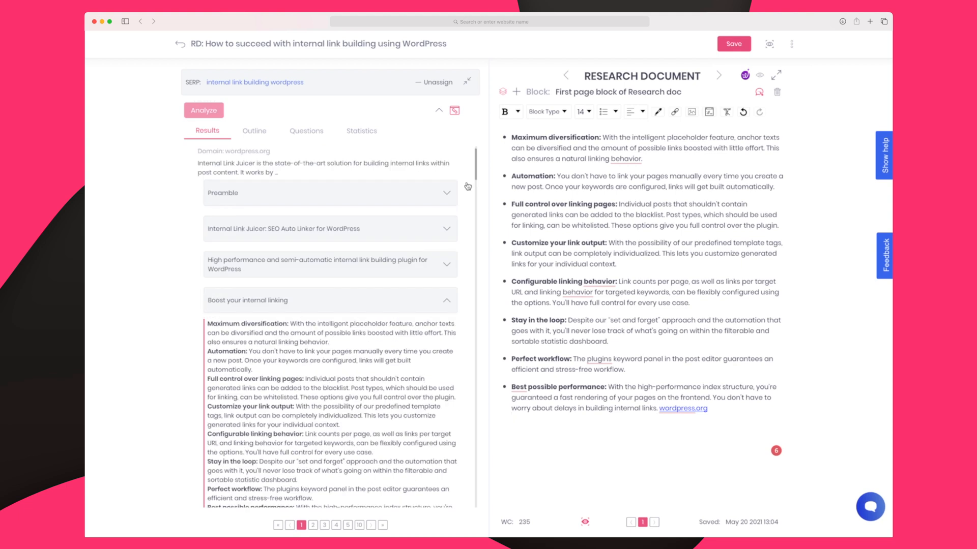
{"action": "scroll", "coordinate": [451, 199], "scroll_direction": "up", "scroll_amount": 5}
{"action": "scroll", "coordinate": [430, 266], "scroll_direction": "down", "scroll_amount": 2}
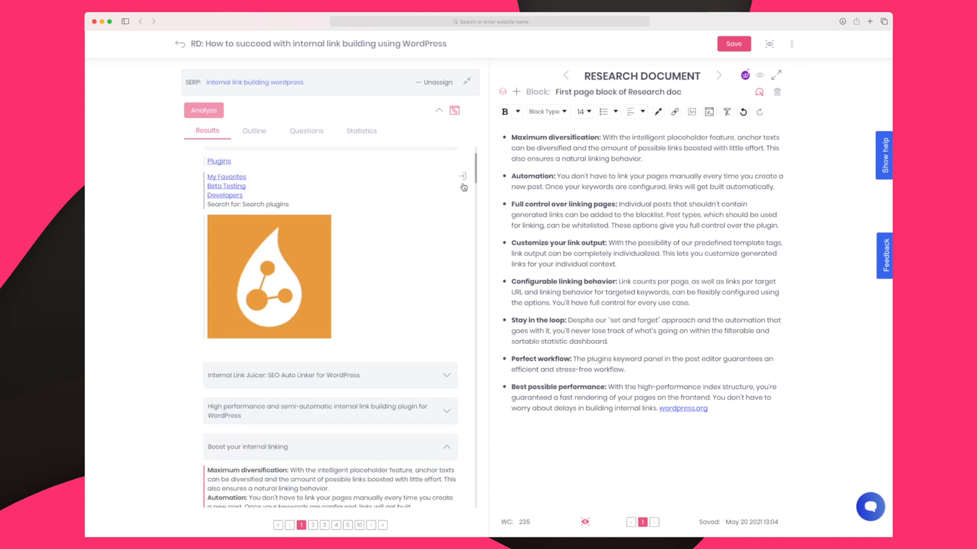
{"action": "left_click", "coordinate": [463, 177]}
{"action": "left_click", "coordinate": [447, 446]}
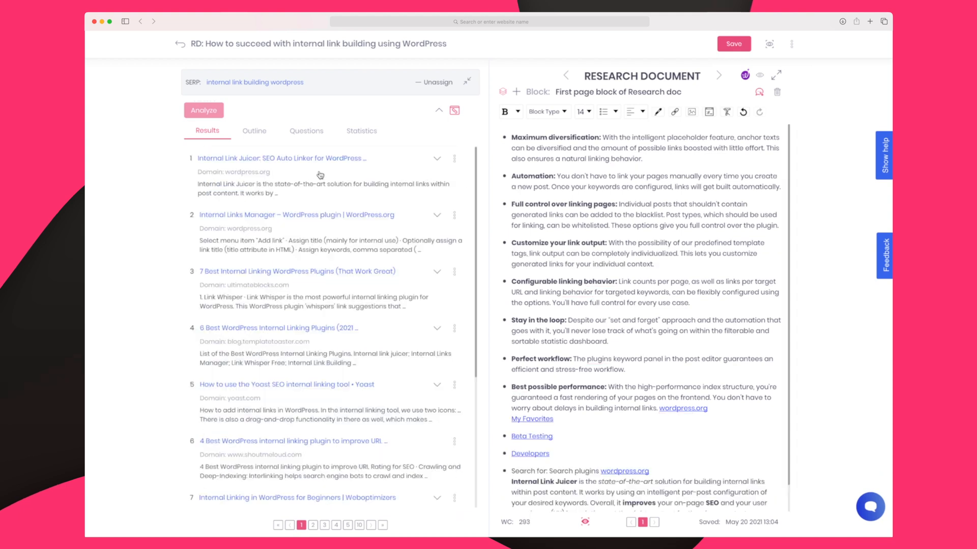
{"action": "left_click", "coordinate": [437, 159]}
{"action": "scroll", "coordinate": [446, 229], "scroll_direction": "down", "scroll_amount": 3}
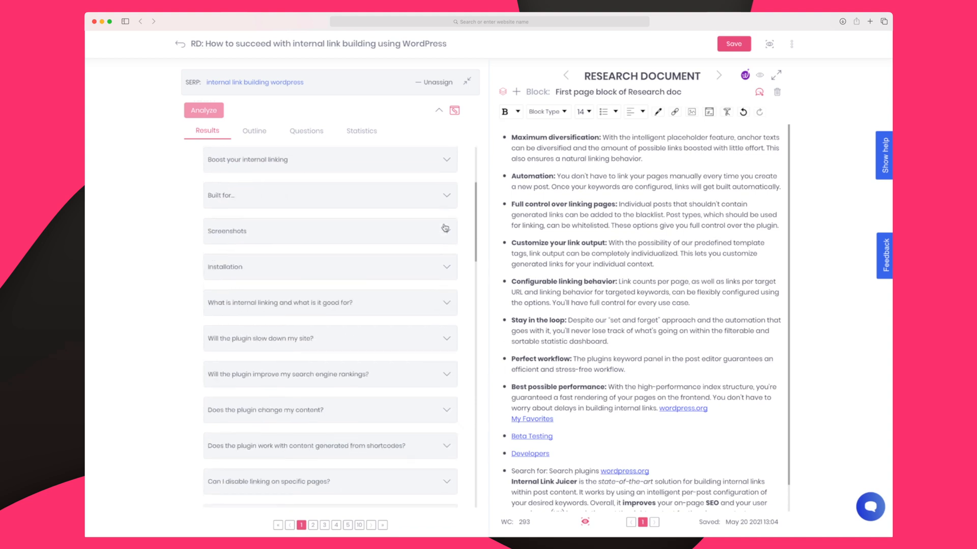
{"action": "left_click", "coordinate": [254, 130]}
{"action": "scroll", "coordinate": [344, 316], "scroll_direction": "down", "scroll_amount": 5}
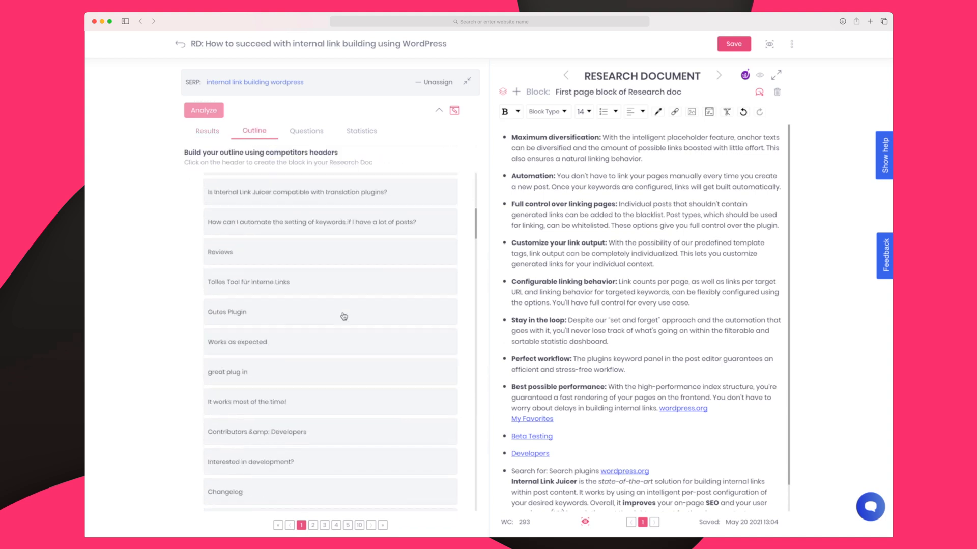
{"action": "scroll", "coordinate": [343, 316], "scroll_direction": "down", "scroll_amount": 5}
Step: Create 'Contributors & Developers' and 'Ratings' blocks from competitor headers, cancelling the Meta block
{"action": "left_click", "coordinate": [343, 317]}
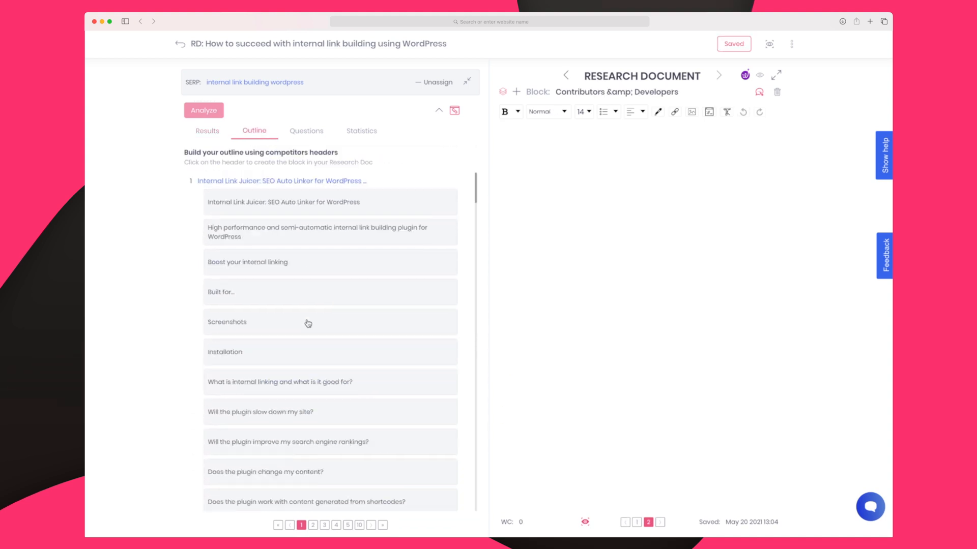
{"action": "scroll", "coordinate": [308, 324], "scroll_direction": "down", "scroll_amount": 5}
{"action": "scroll", "coordinate": [307, 324], "scroll_direction": "down", "scroll_amount": 5}
{"action": "scroll", "coordinate": [307, 323], "scroll_direction": "down", "scroll_amount": 4}
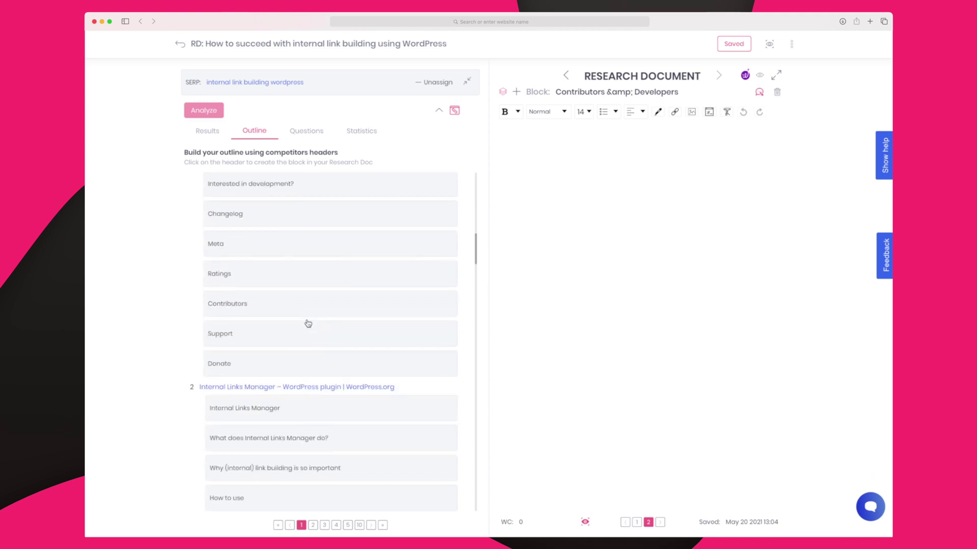
{"action": "left_click", "coordinate": [240, 276]}
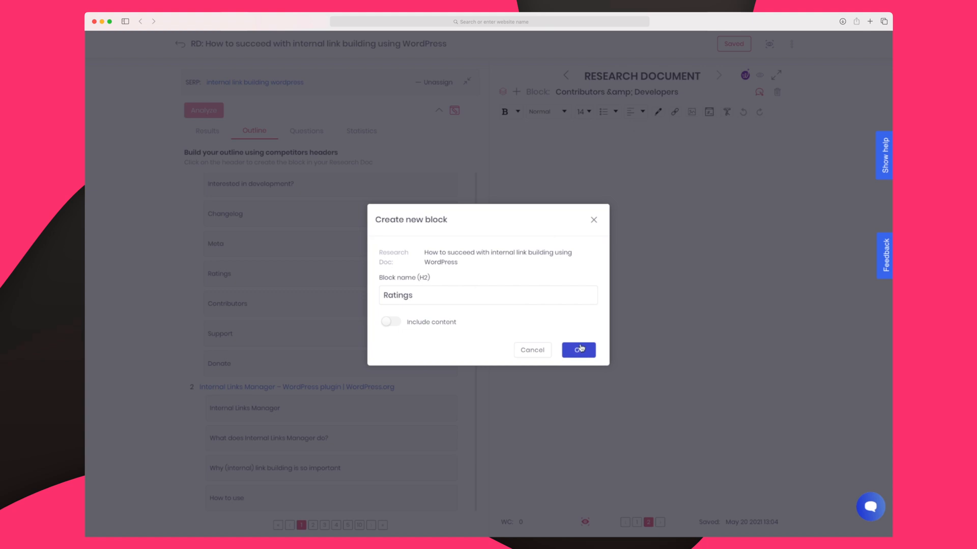
{"action": "left_click", "coordinate": [580, 349]}
{"action": "left_click", "coordinate": [356, 249]}
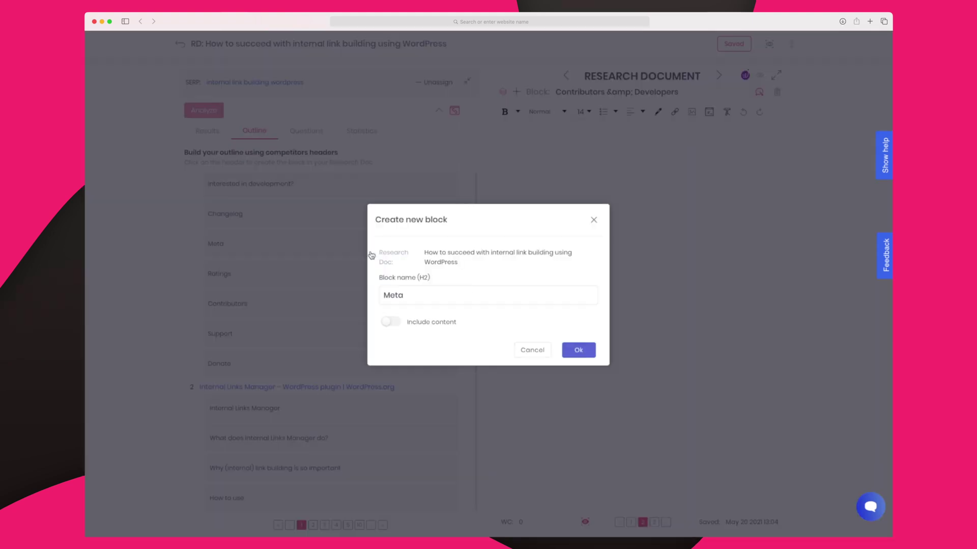
{"action": "left_click", "coordinate": [593, 220]}
{"action": "scroll", "coordinate": [387, 244], "scroll_direction": "down", "scroll_amount": 5}
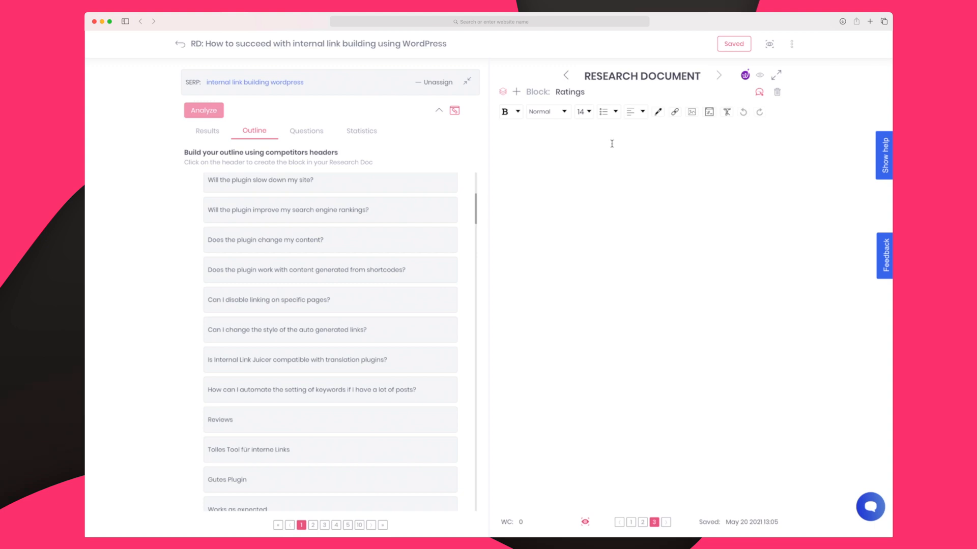
Step: Step back and forth through the three blocks, land on the first block, then show the Questions tab
{"action": "left_click", "coordinate": [566, 76]}
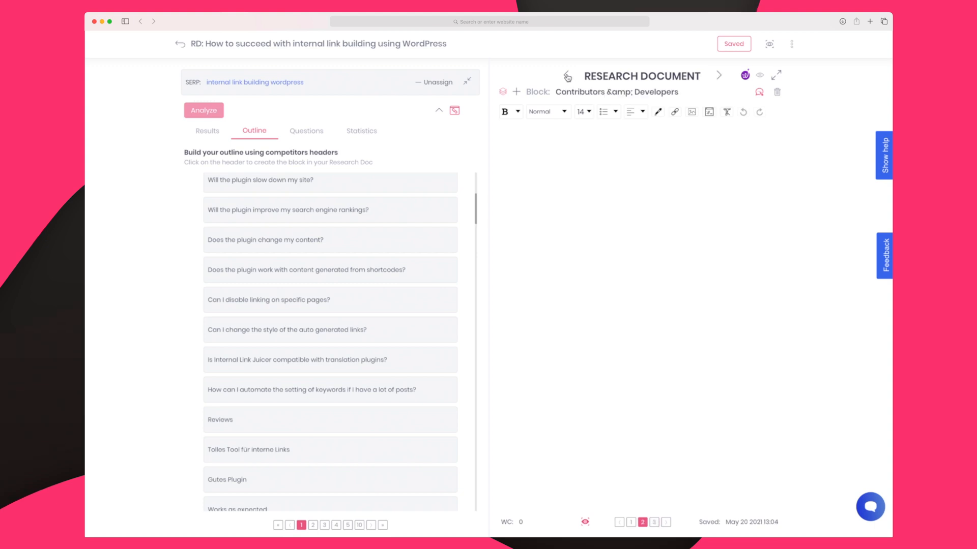
{"action": "left_click", "coordinate": [719, 78]}
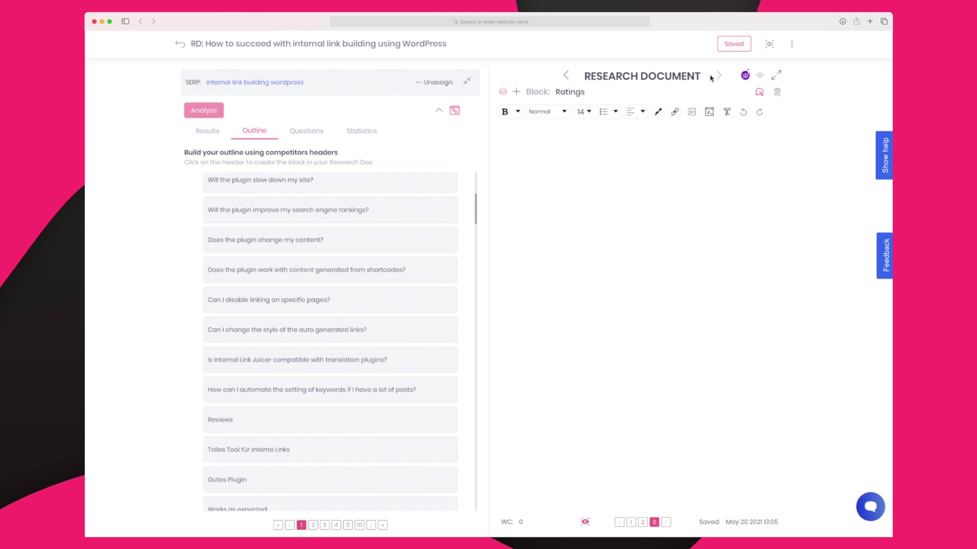
{"action": "double_click", "coordinate": [567, 75]}
{"action": "left_click", "coordinate": [567, 75]}
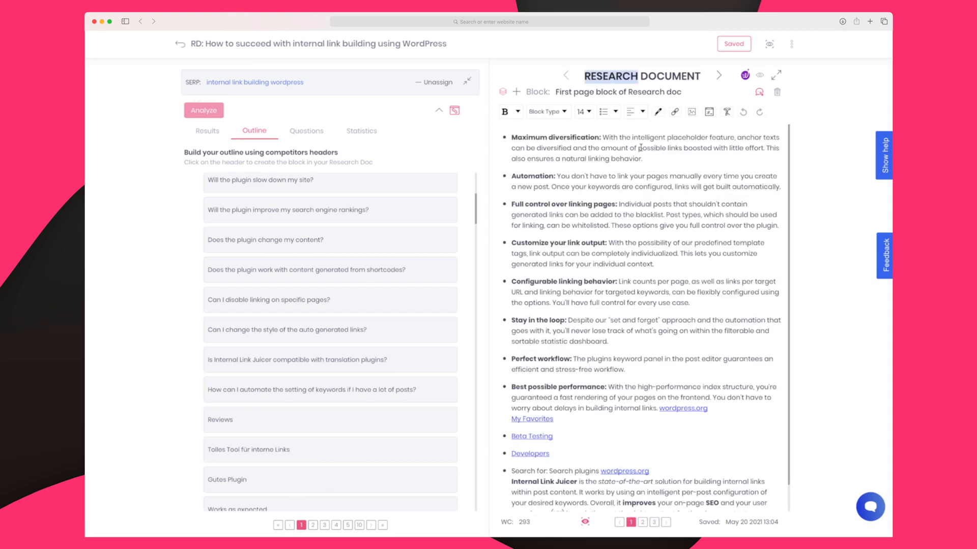
{"action": "left_click", "coordinate": [720, 76]}
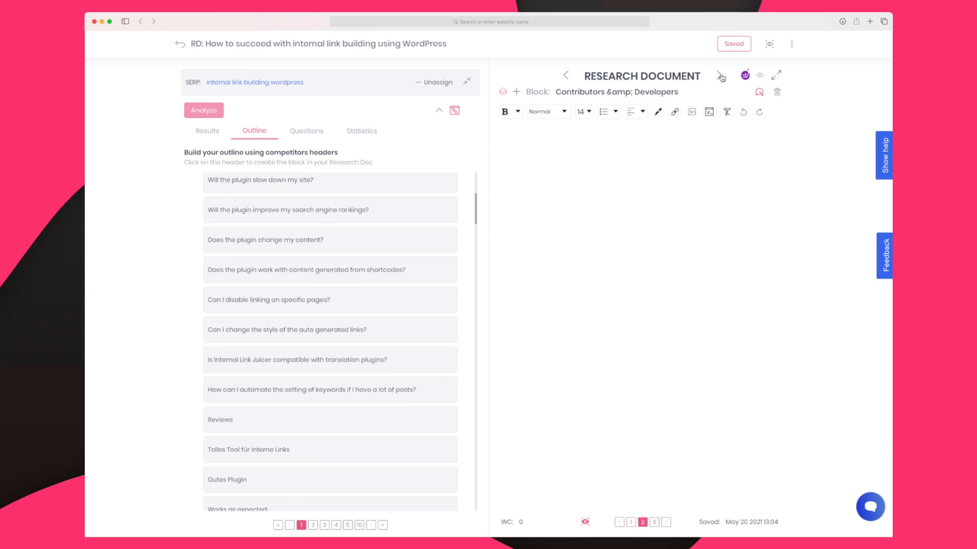
{"action": "left_click", "coordinate": [721, 77]}
{"action": "scroll", "coordinate": [346, 252], "scroll_direction": "up", "scroll_amount": 6}
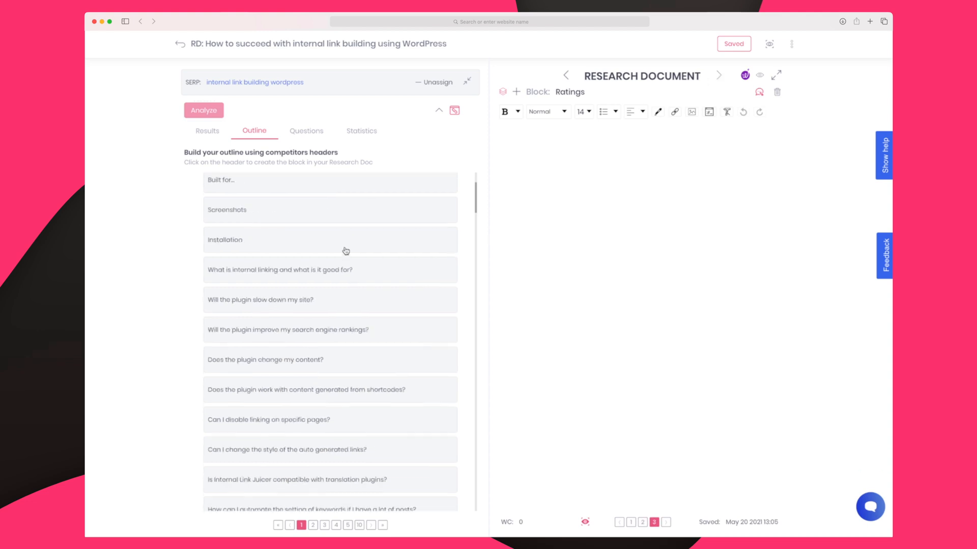
{"action": "scroll", "coordinate": [347, 252], "scroll_direction": "up", "scroll_amount": 4}
{"action": "left_click", "coordinate": [643, 522]}
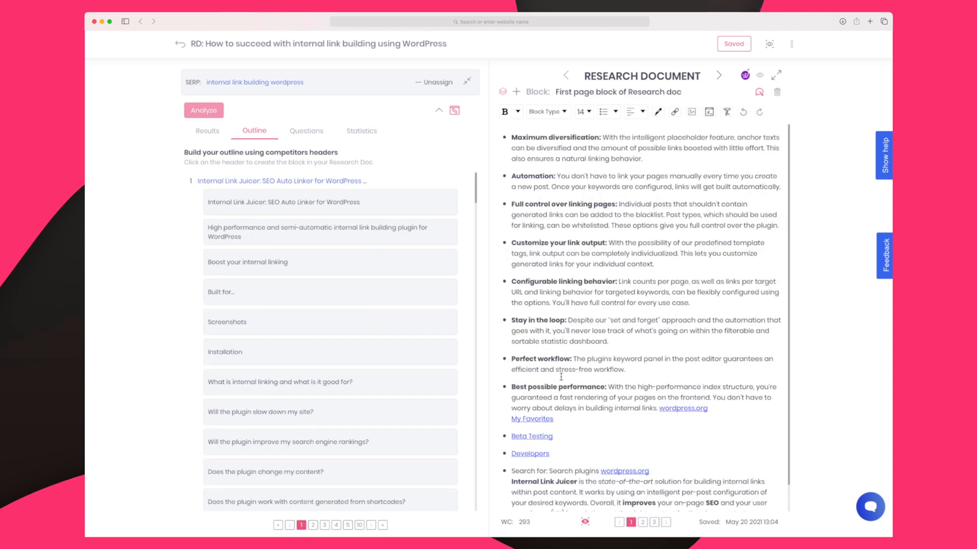
{"action": "left_click", "coordinate": [306, 130]}
{"action": "scroll", "coordinate": [313, 274], "scroll_direction": "down", "scroll_amount": 5}
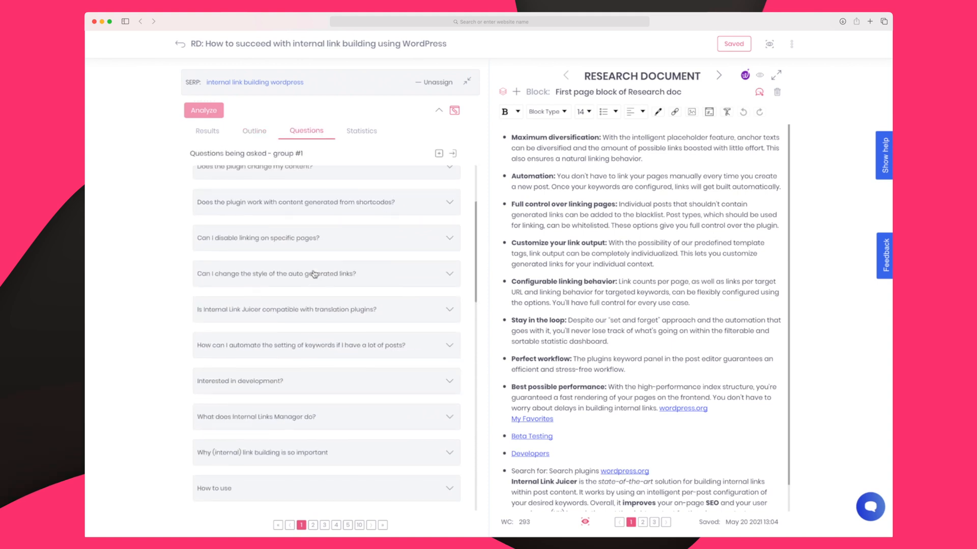
{"action": "scroll", "coordinate": [313, 273], "scroll_direction": "down", "scroll_amount": 2}
{"action": "scroll", "coordinate": [313, 274], "scroll_direction": "up", "scroll_amount": 8}
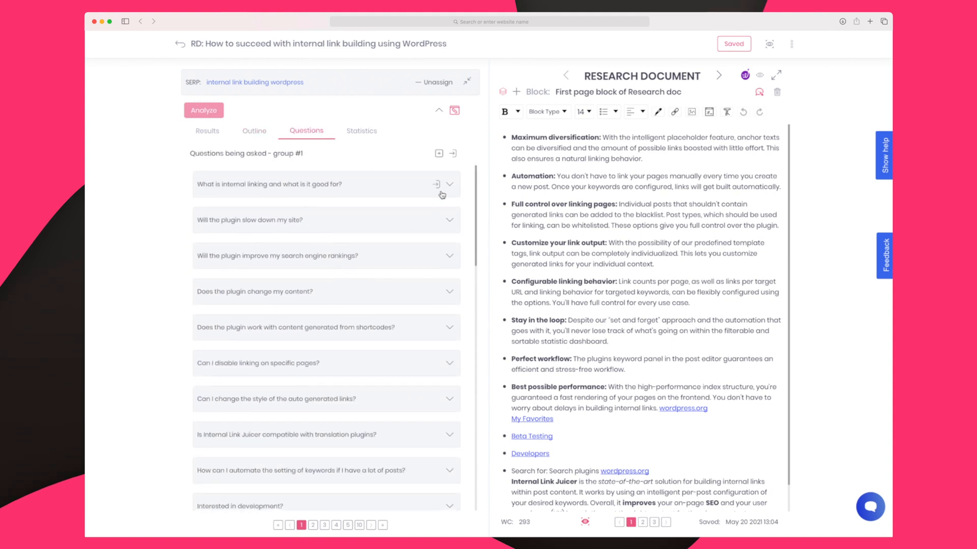
Step: Preview two question answers, then insert the search rankings, content-change and shortcode content questions
{"action": "left_click", "coordinate": [450, 185]}
{"action": "left_click", "coordinate": [451, 222]}
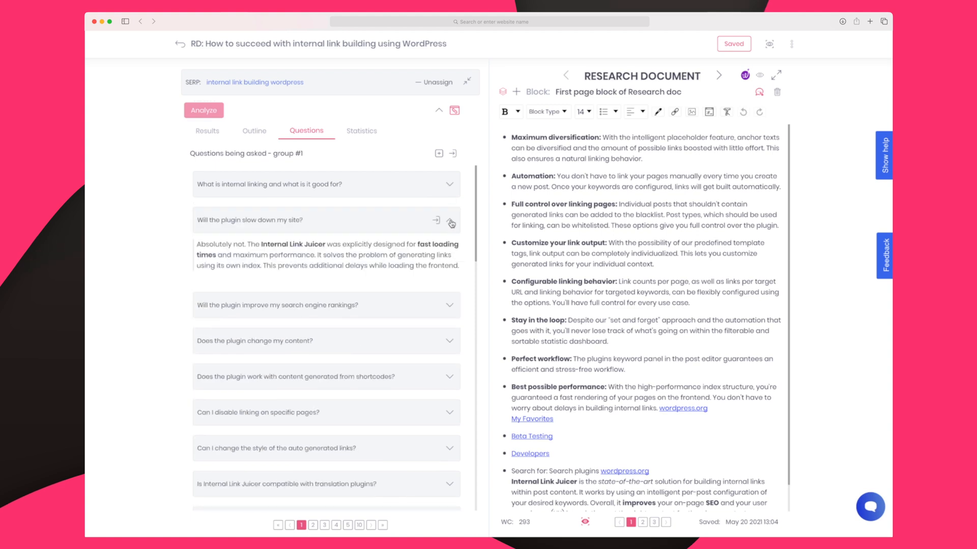
{"action": "left_click", "coordinate": [451, 222]}
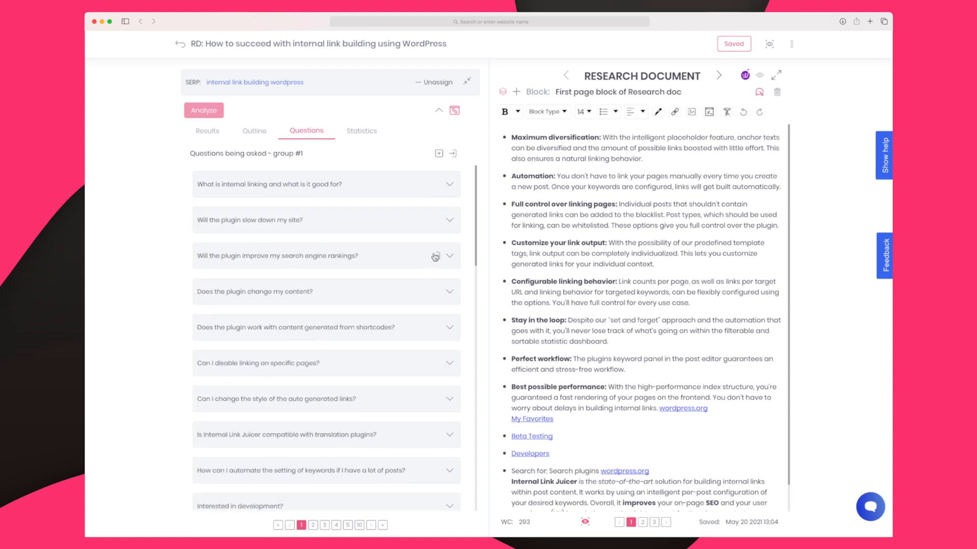
{"action": "left_click", "coordinate": [435, 259]}
{"action": "scroll", "coordinate": [622, 382], "scroll_direction": "down", "scroll_amount": 3}
{"action": "scroll", "coordinate": [622, 344], "scroll_direction": "down", "scroll_amount": 2}
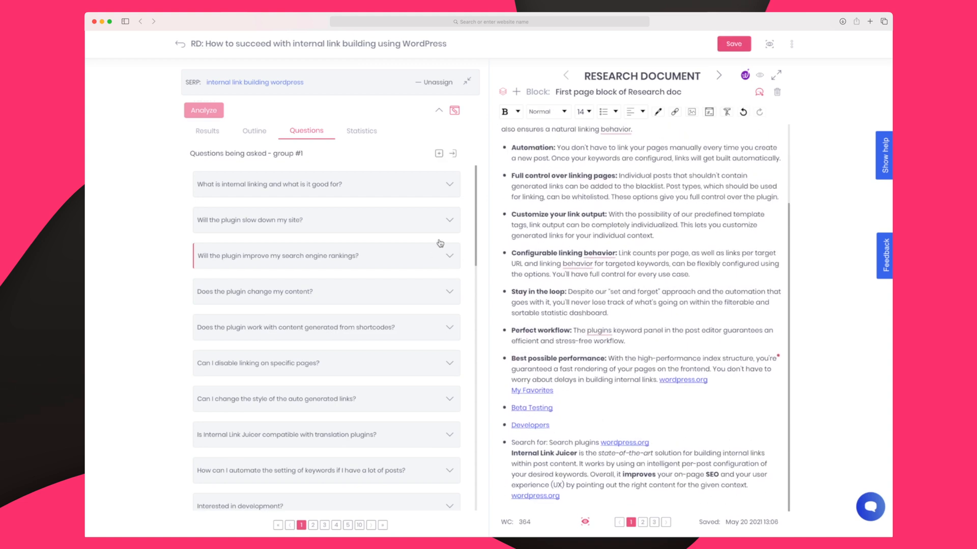
{"action": "left_click", "coordinate": [437, 295]}
{"action": "left_click", "coordinate": [437, 331]}
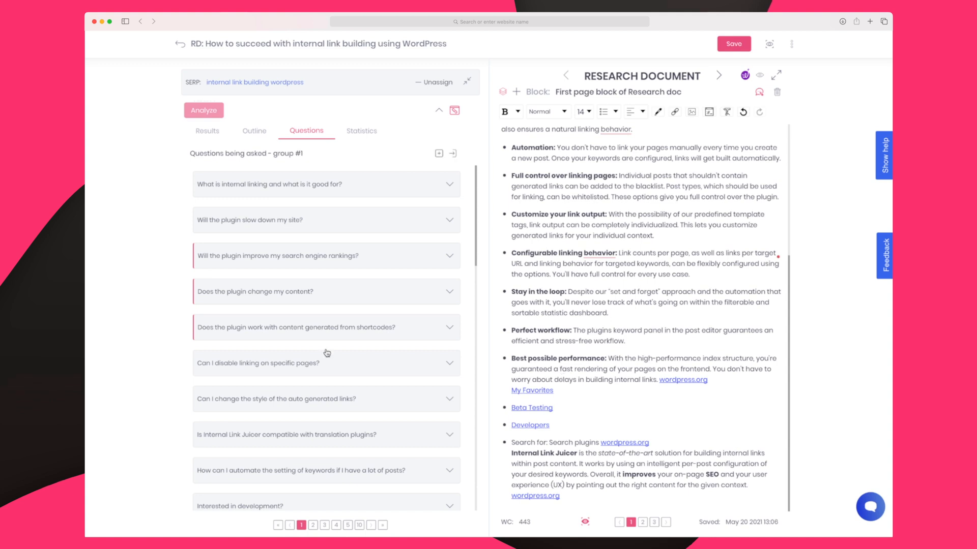
{"action": "left_click", "coordinate": [359, 132]}
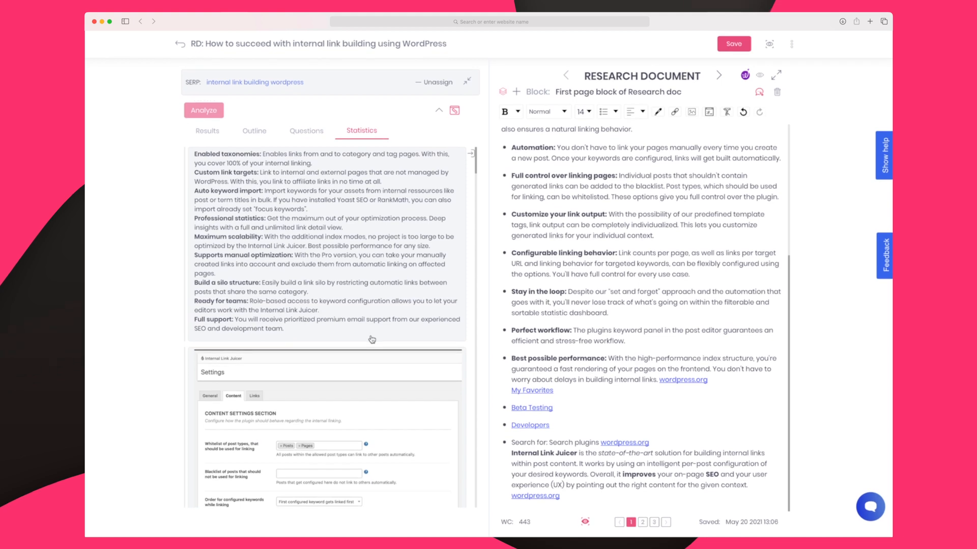
{"action": "scroll", "coordinate": [372, 339], "scroll_direction": "down", "scroll_amount": 4}
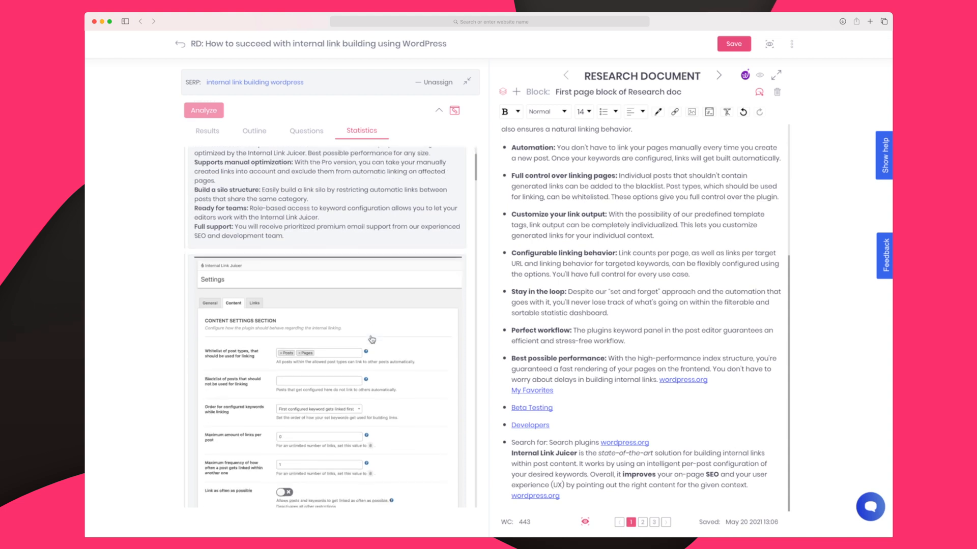
{"action": "scroll", "coordinate": [371, 340], "scroll_direction": "down", "scroll_amount": 4}
{"action": "scroll", "coordinate": [371, 340], "scroll_direction": "down", "scroll_amount": 4}
{"action": "scroll", "coordinate": [372, 340], "scroll_direction": "down", "scroll_amount": 4}
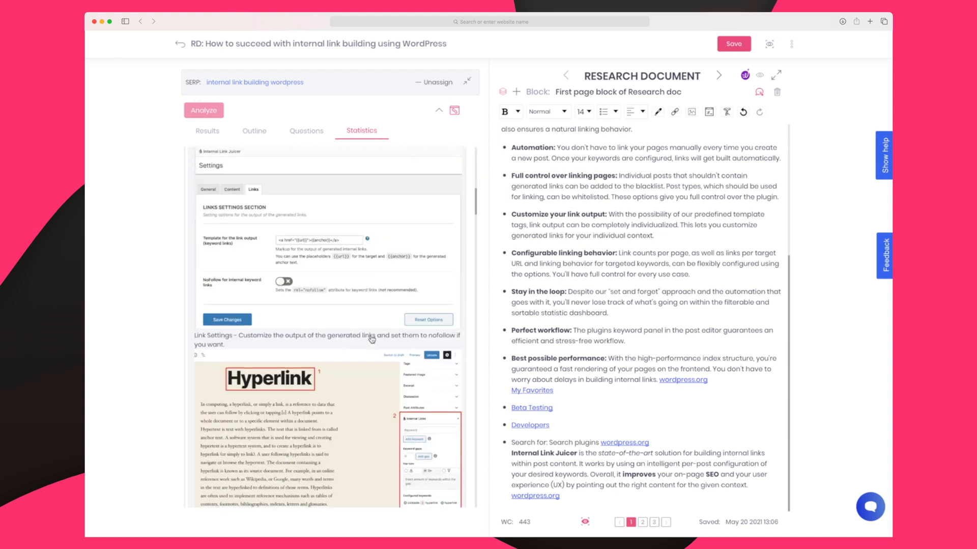
{"action": "scroll", "coordinate": [371, 339], "scroll_direction": "down", "scroll_amount": 4}
{"action": "scroll", "coordinate": [371, 340], "scroll_direction": "down", "scroll_amount": 4}
{"action": "scroll", "coordinate": [372, 339], "scroll_direction": "down", "scroll_amount": 4}
{"action": "scroll", "coordinate": [371, 339], "scroll_direction": "down", "scroll_amount": 4}
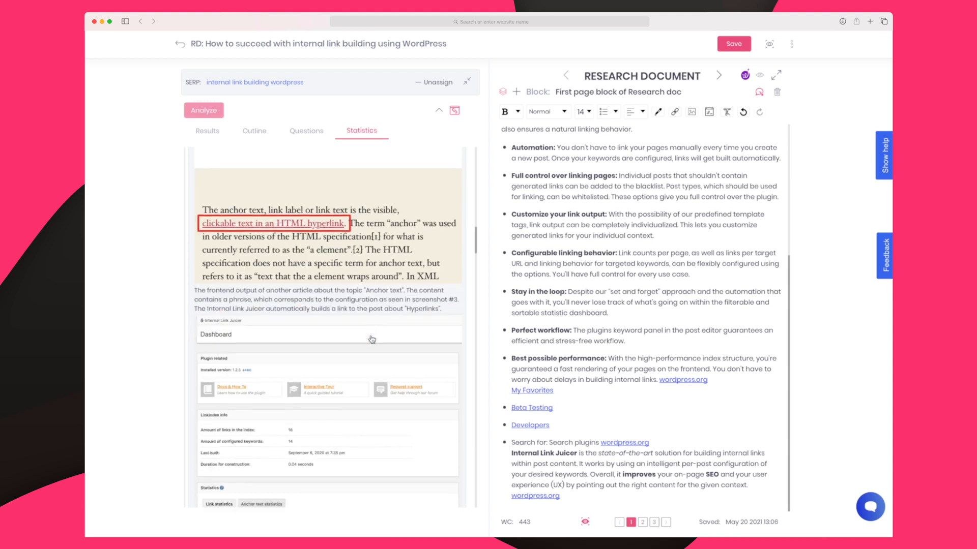
{"action": "scroll", "coordinate": [371, 339], "scroll_direction": "down", "scroll_amount": 4}
{"action": "scroll", "coordinate": [372, 340], "scroll_direction": "down", "scroll_amount": 3}
{"action": "scroll", "coordinate": [372, 340], "scroll_direction": "down", "scroll_amount": 3}
{"action": "scroll", "coordinate": [371, 340], "scroll_direction": "down", "scroll_amount": 4}
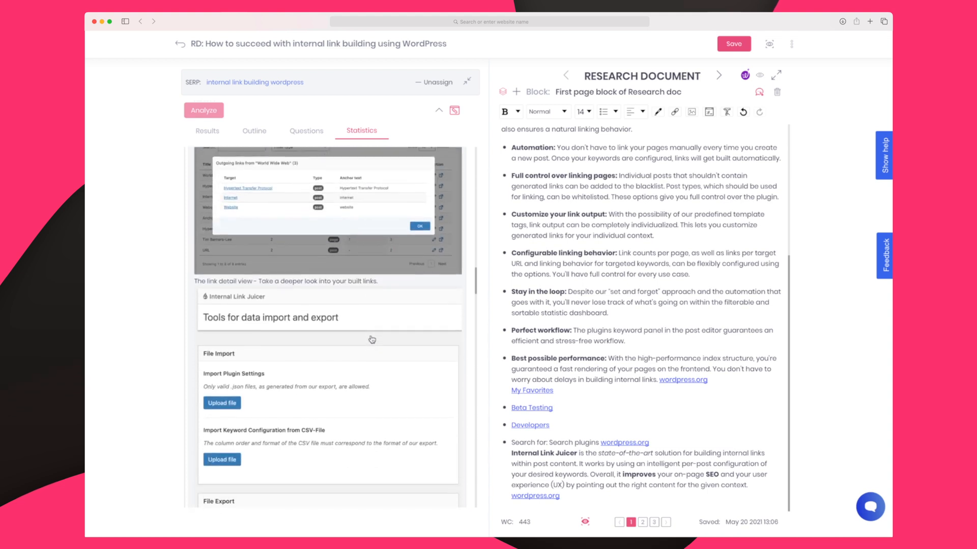
{"action": "scroll", "coordinate": [372, 340], "scroll_direction": "down", "scroll_amount": 4}
{"action": "scroll", "coordinate": [371, 339], "scroll_direction": "down", "scroll_amount": 4}
{"action": "scroll", "coordinate": [372, 339], "scroll_direction": "down", "scroll_amount": 4}
{"action": "scroll", "coordinate": [372, 339], "scroll_direction": "up", "scroll_amount": 3}
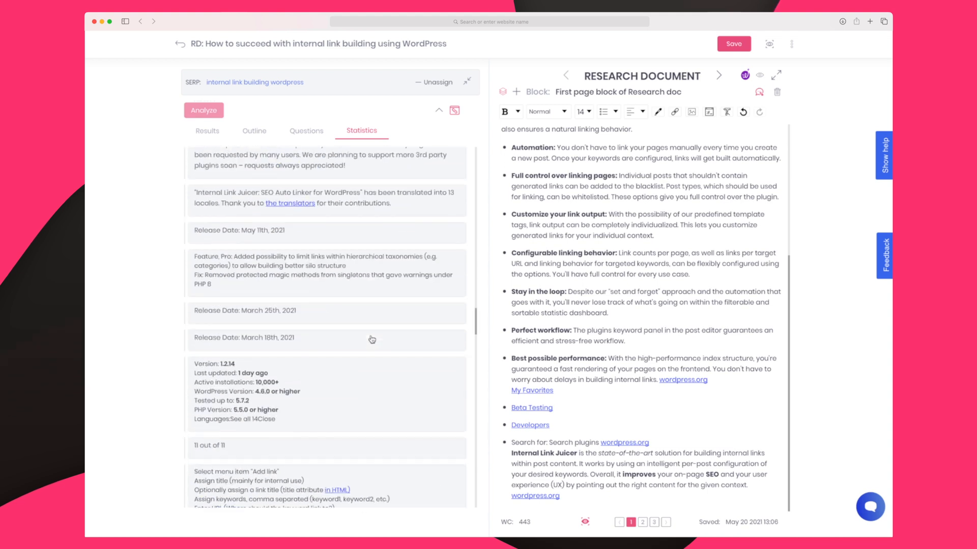
{"action": "scroll", "coordinate": [372, 340], "scroll_direction": "down", "scroll_amount": 1}
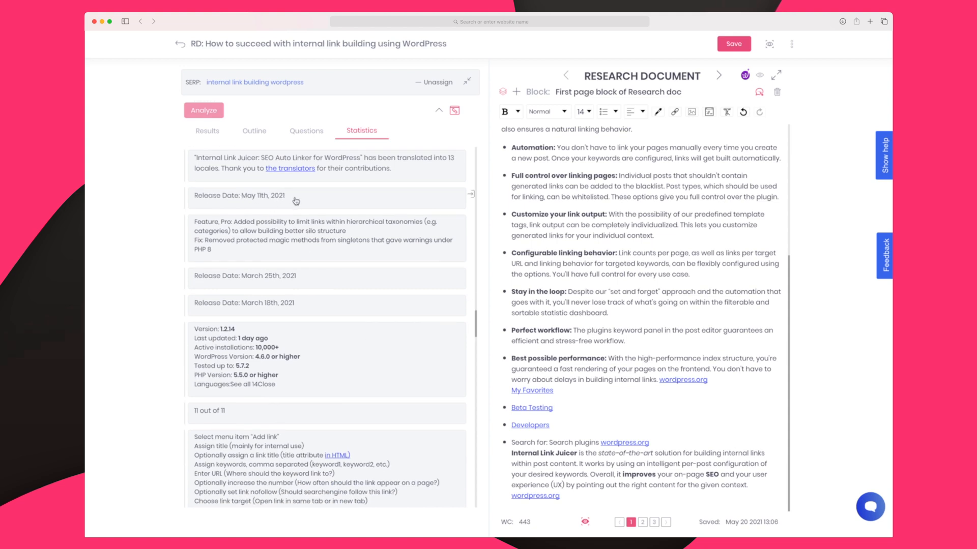
{"action": "scroll", "coordinate": [296, 200], "scroll_direction": "down", "scroll_amount": 1}
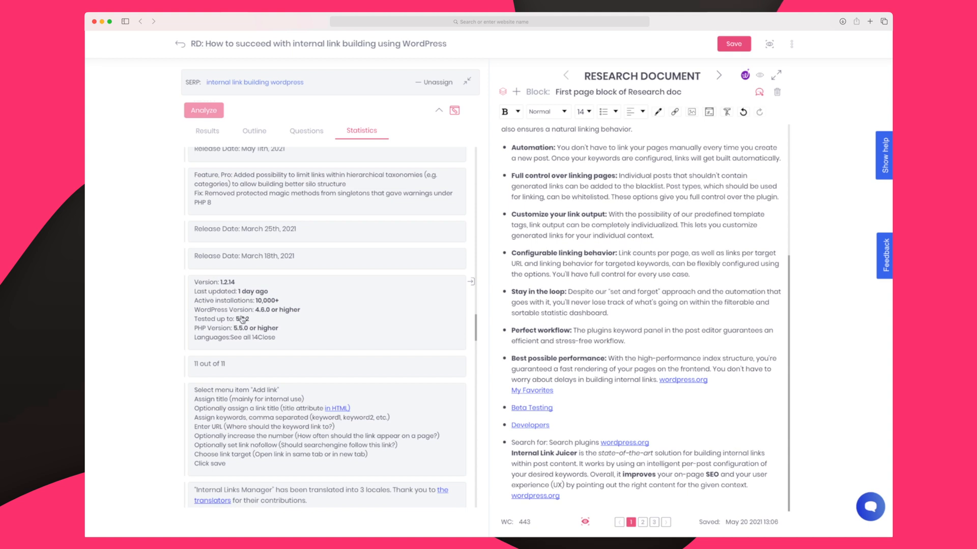
{"action": "scroll", "coordinate": [241, 320], "scroll_direction": "down", "scroll_amount": 2}
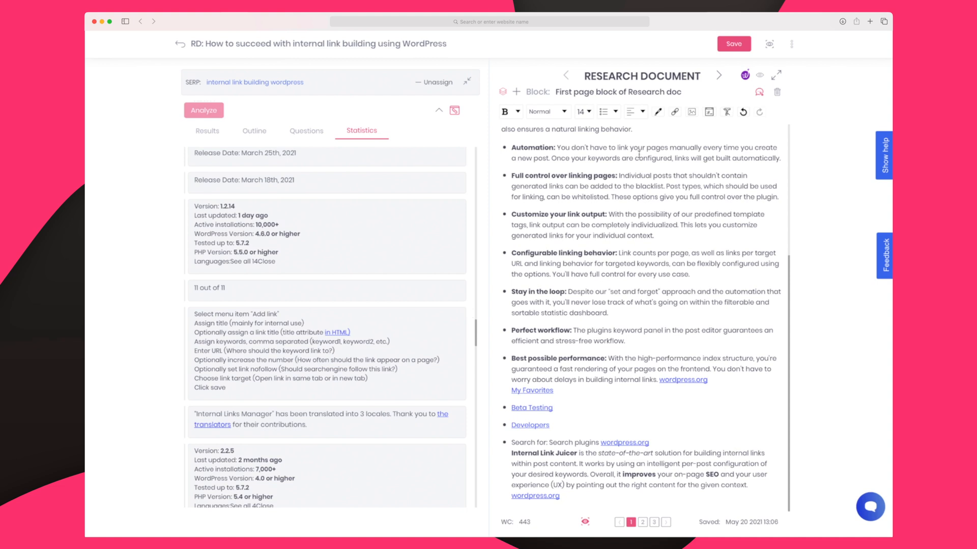
Step: Dismiss the document's options menu, save it with Cmd+S, and return to the My research list
{"action": "left_click", "coordinate": [792, 48]}
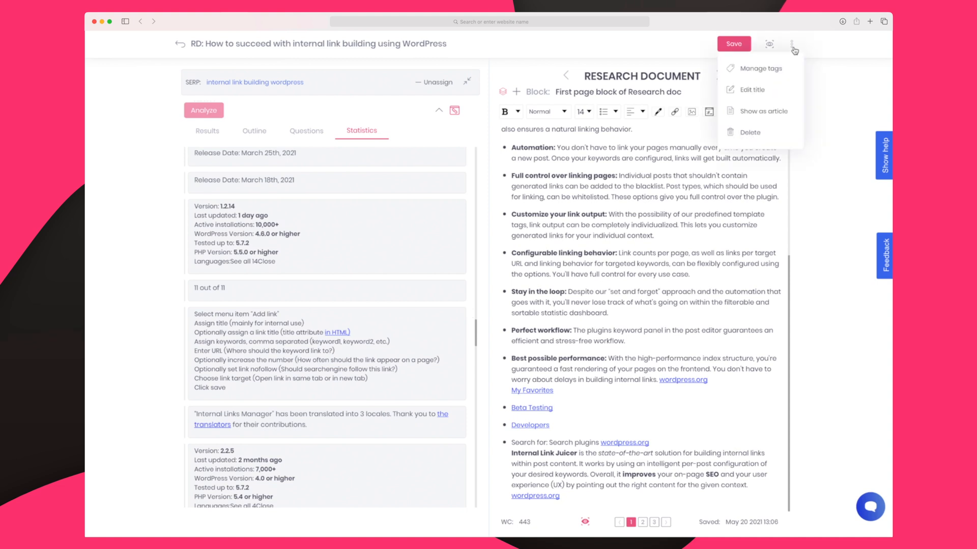
{"action": "left_click", "coordinate": [763, 111]}
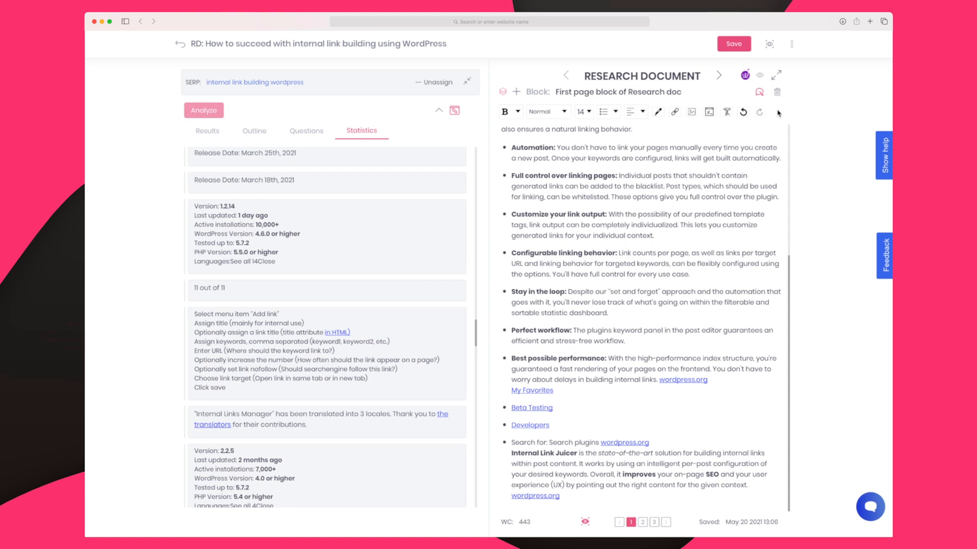
{"action": "key", "text": "ctrl+s"}
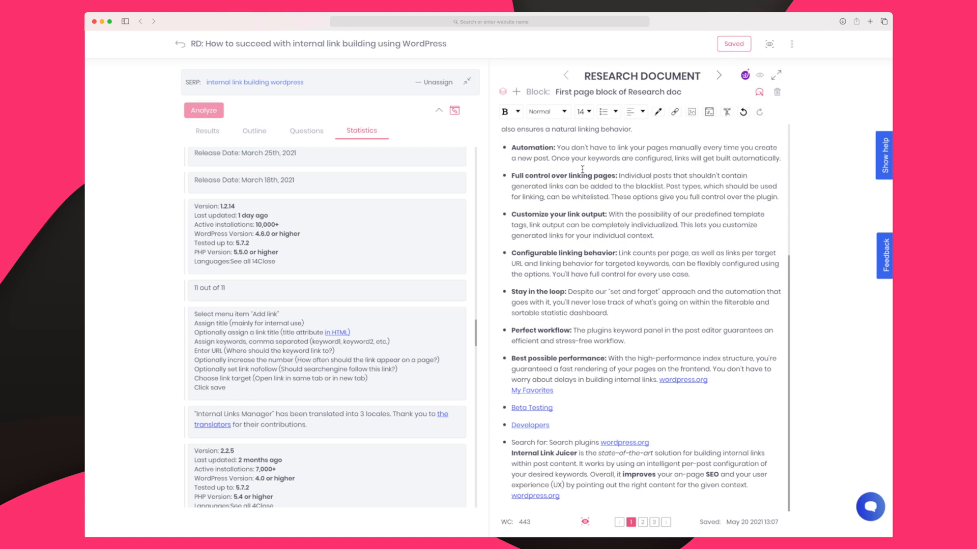
{"action": "left_click", "coordinate": [182, 47]}
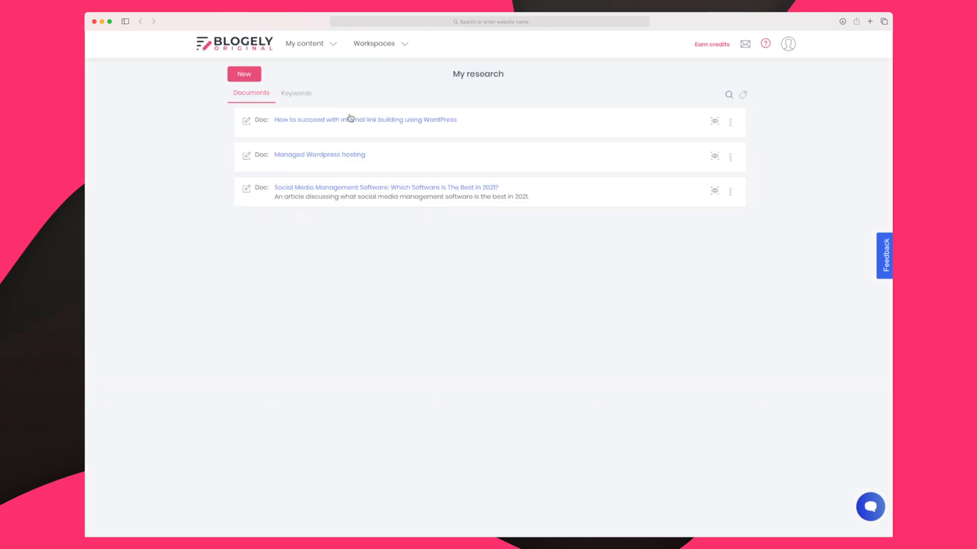
Step: Try the research Keywords view and dismiss its not-yet-available notice
{"action": "left_click", "coordinate": [299, 95]}
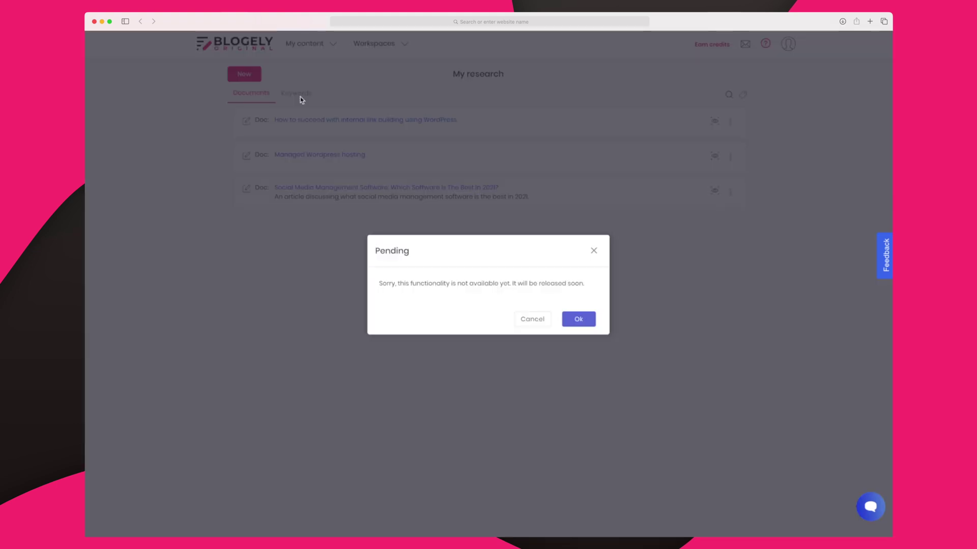
{"action": "left_click", "coordinate": [592, 321]}
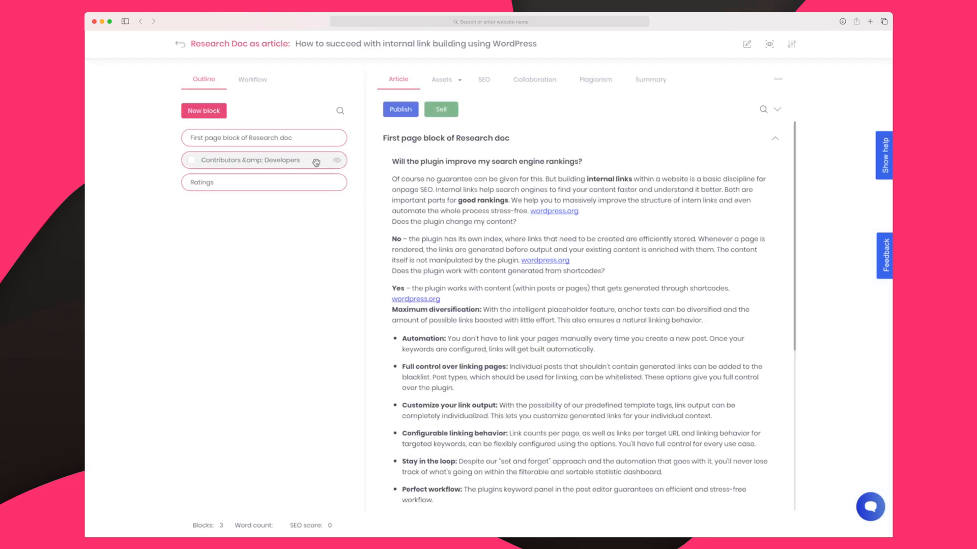
Step: Show the article's assets beside the editor and list all research documents, not only article-related ones
{"action": "left_click", "coordinate": [282, 160]}
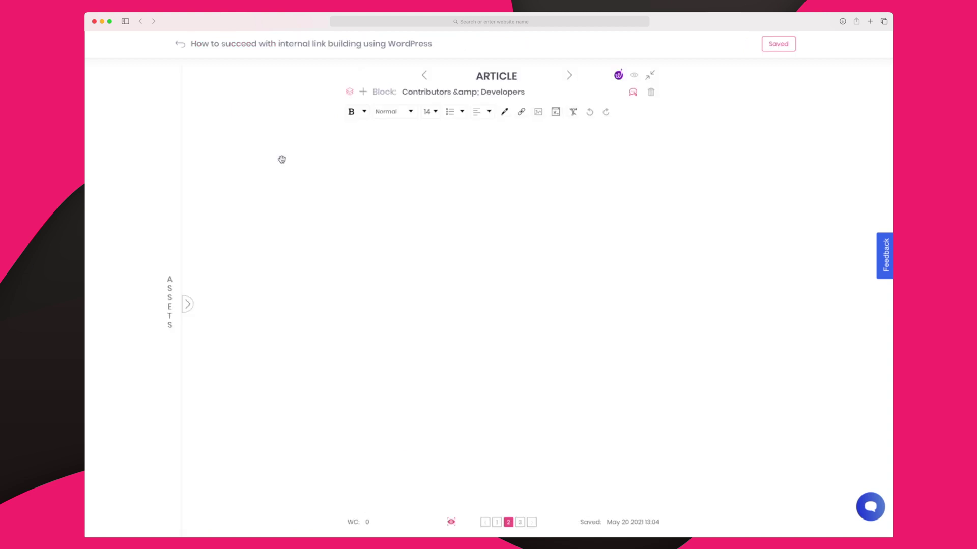
{"action": "left_click", "coordinate": [187, 304]}
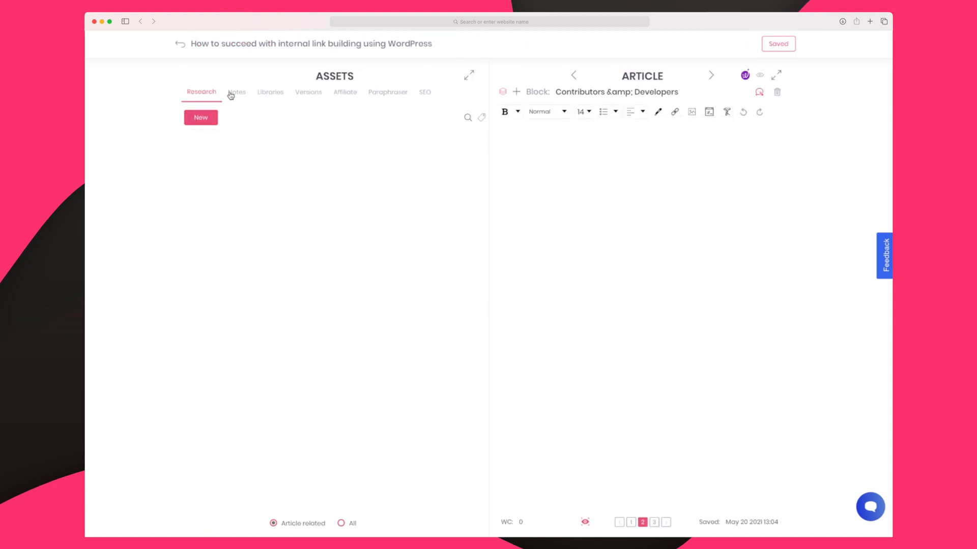
{"action": "left_click", "coordinate": [243, 95]}
{"action": "left_click", "coordinate": [212, 97]}
{"action": "left_click", "coordinate": [573, 76]}
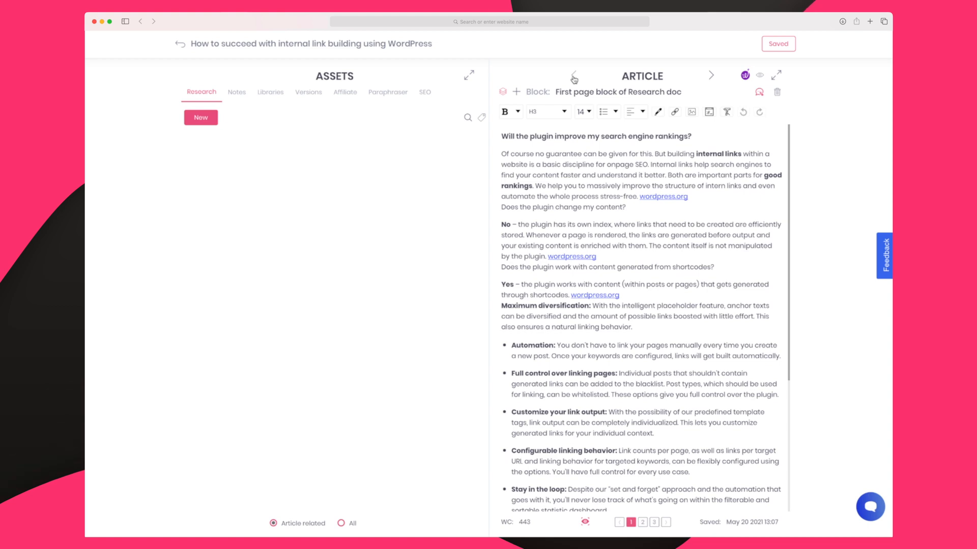
{"action": "left_click", "coordinate": [342, 524]}
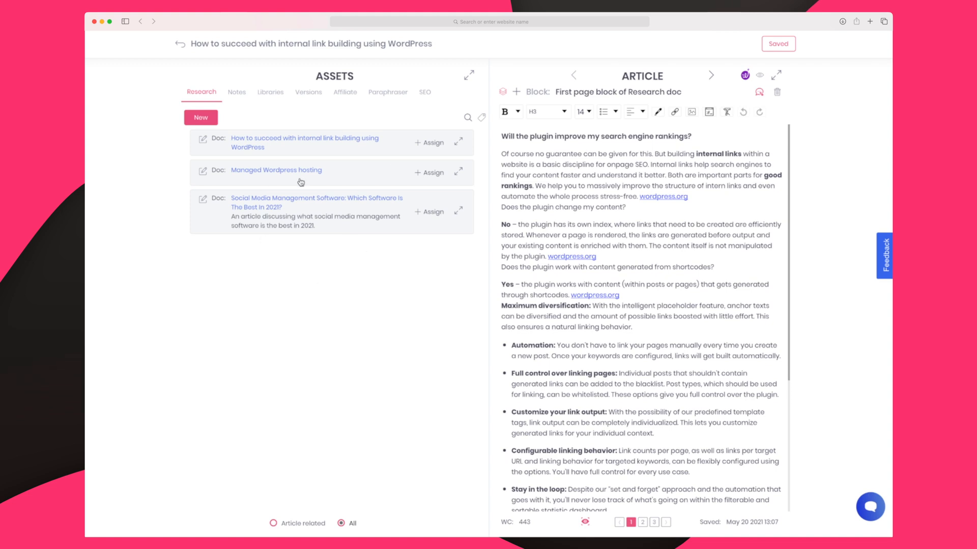
Step: Browse the Notes, Libraries, Versions, Affiliate and Paraphraser asset views, cancelling a library file add
{"action": "left_click", "coordinate": [237, 92]}
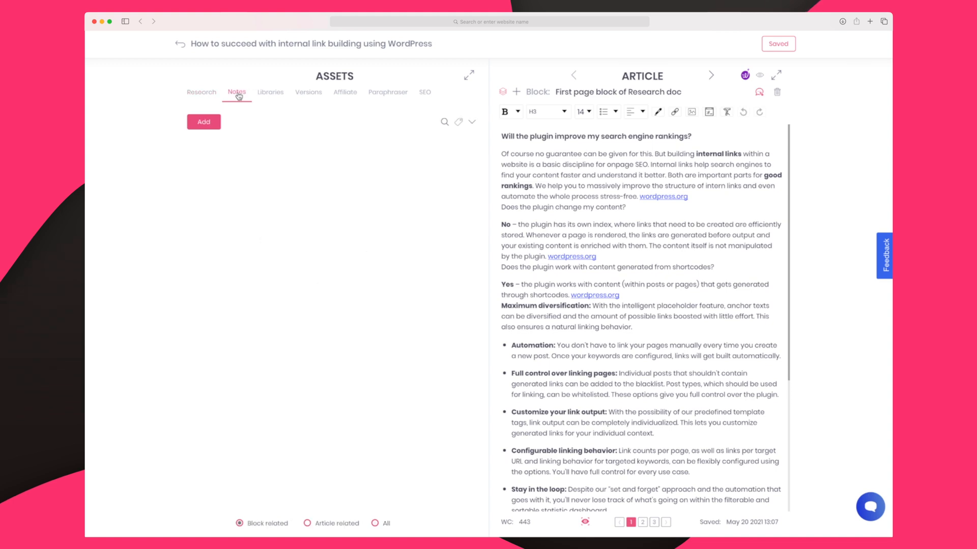
{"action": "left_click", "coordinate": [270, 91]}
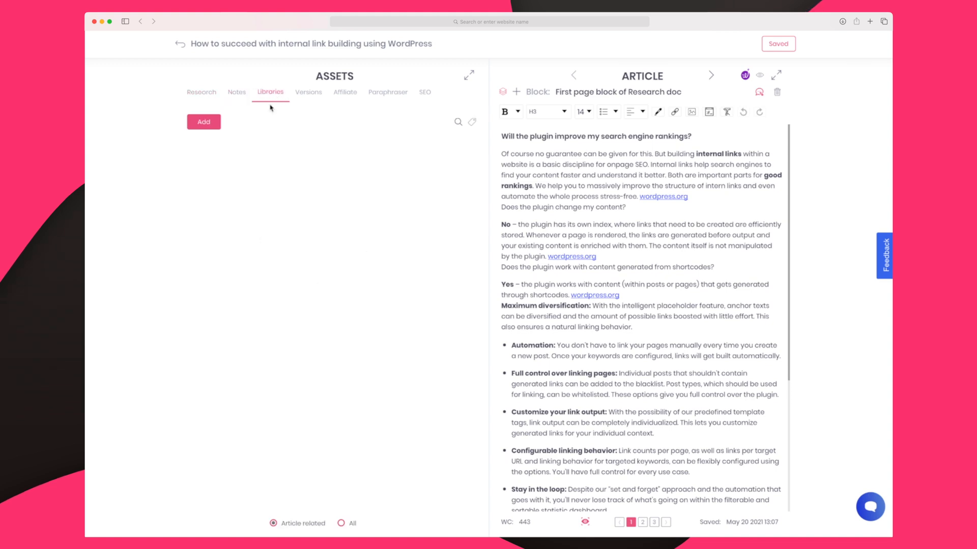
{"action": "left_click", "coordinate": [203, 122]}
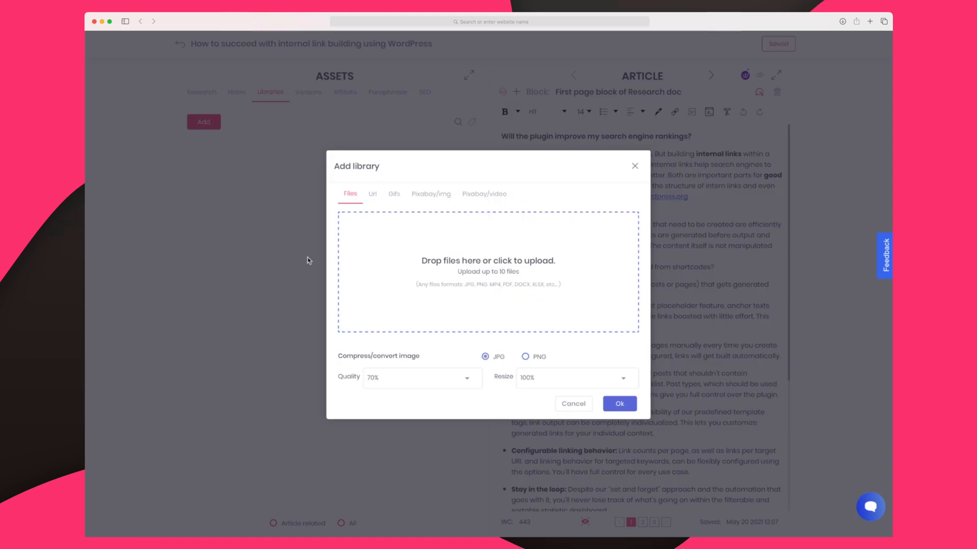
{"action": "left_click", "coordinate": [310, 260]}
{"action": "left_click", "coordinate": [308, 92]}
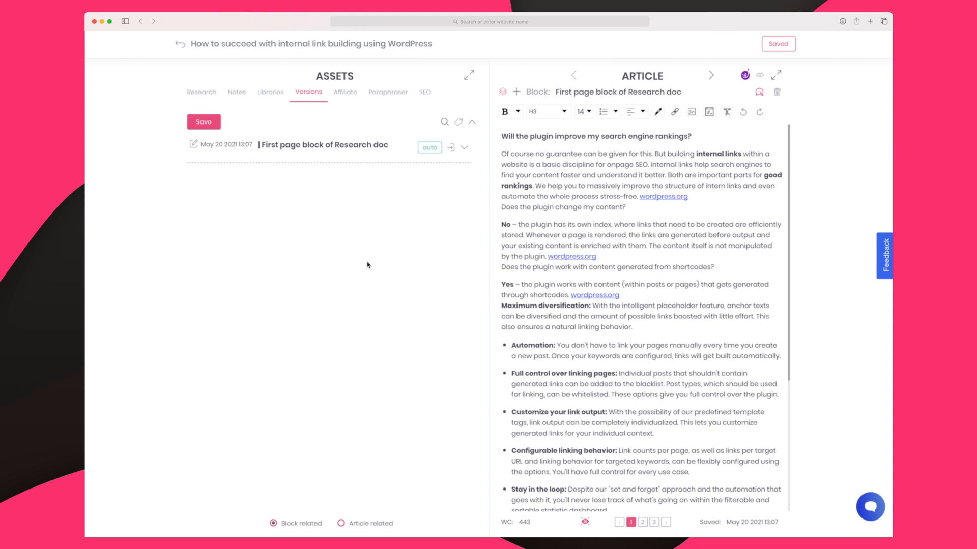
{"action": "left_click", "coordinate": [345, 92]}
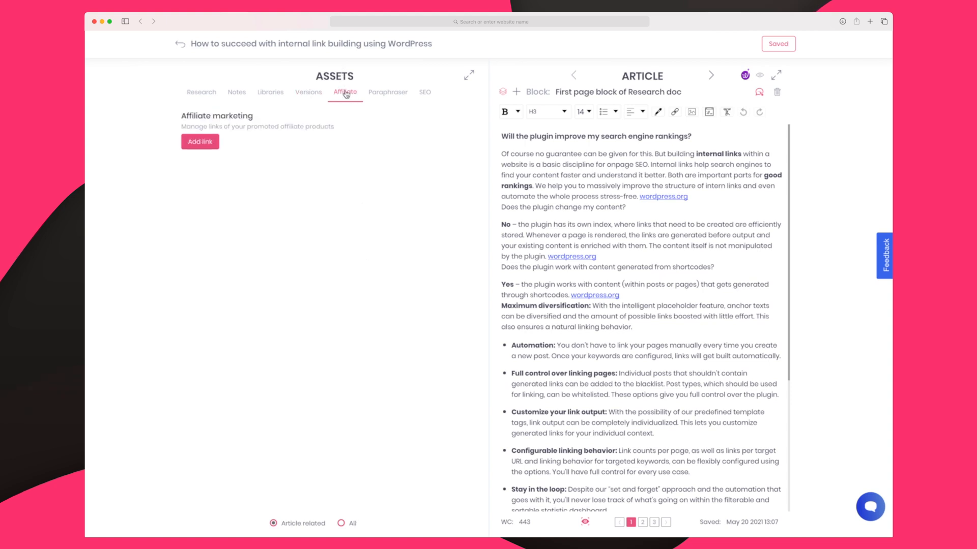
{"action": "left_click", "coordinate": [387, 92]}
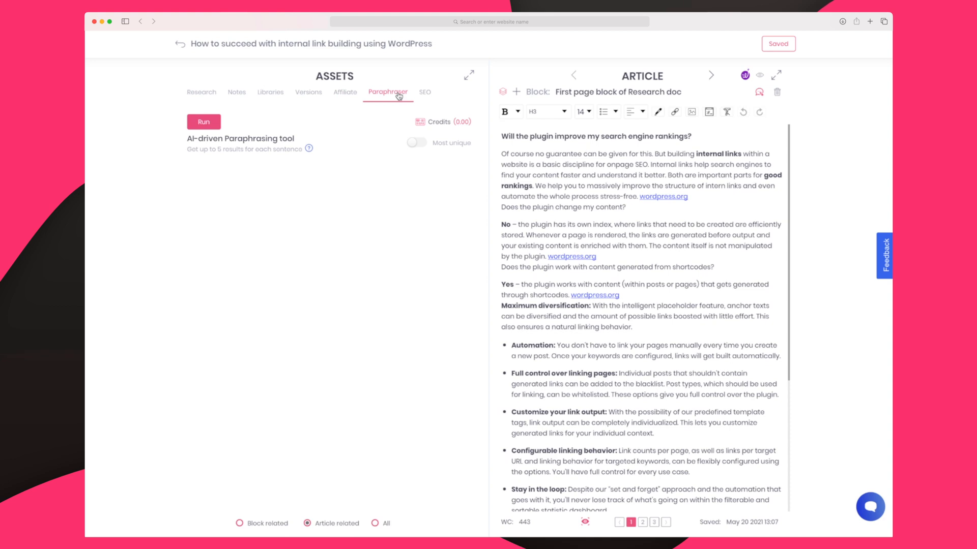
Step: Run the SEO keyword scan on the article and begin its SEO metadata with the title field
{"action": "left_click", "coordinate": [425, 92]}
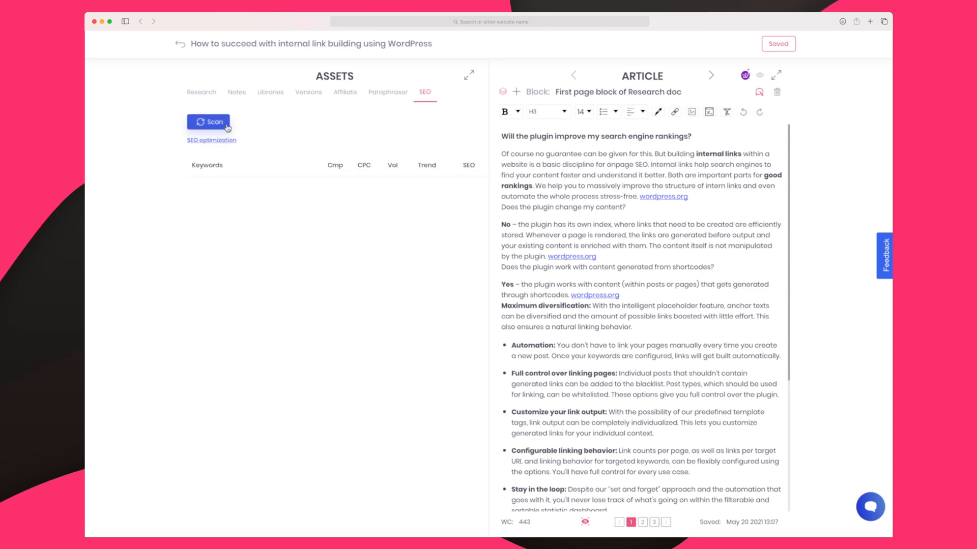
{"action": "left_click", "coordinate": [208, 122]}
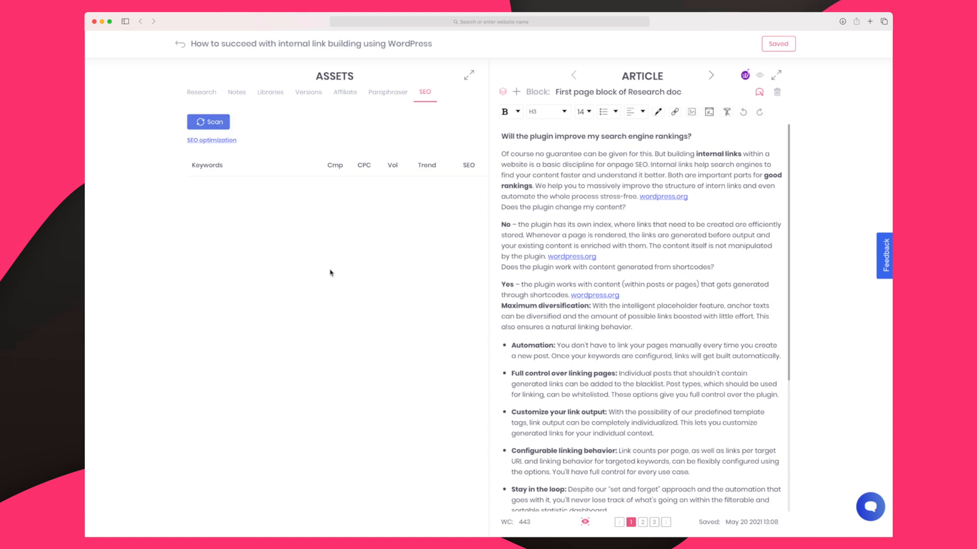
{"action": "left_click", "coordinate": [216, 124]}
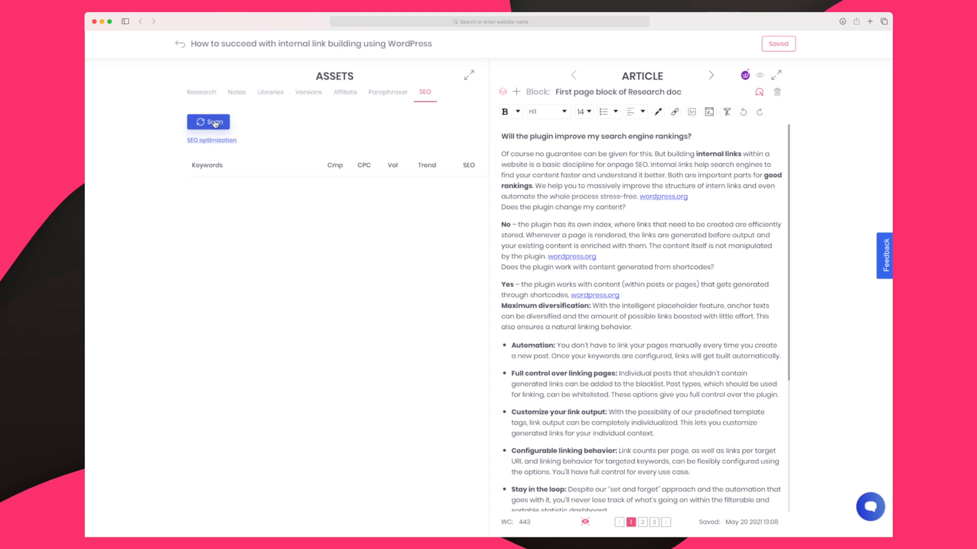
{"action": "scroll", "coordinate": [630, 204], "scroll_direction": "down", "scroll_amount": 2}
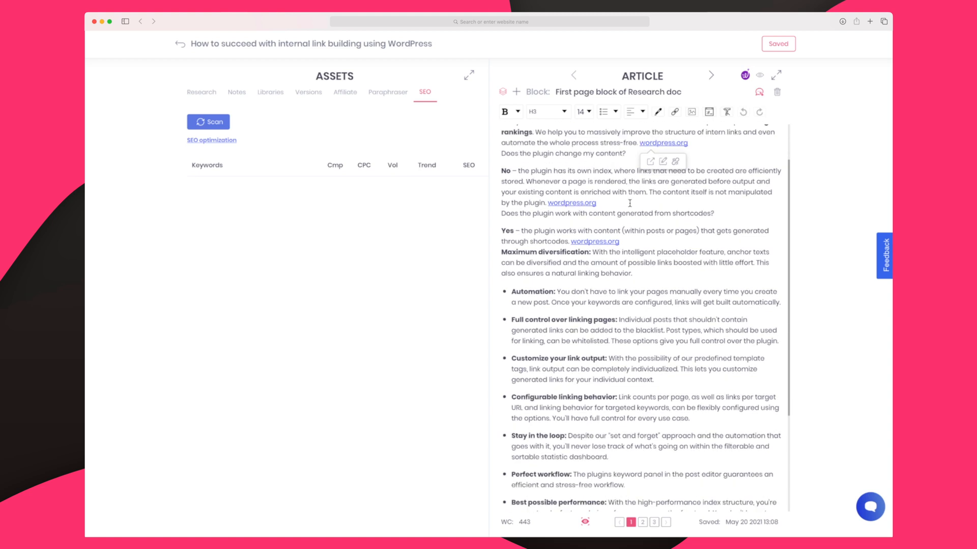
{"action": "scroll", "coordinate": [631, 204], "scroll_direction": "down", "scroll_amount": 3}
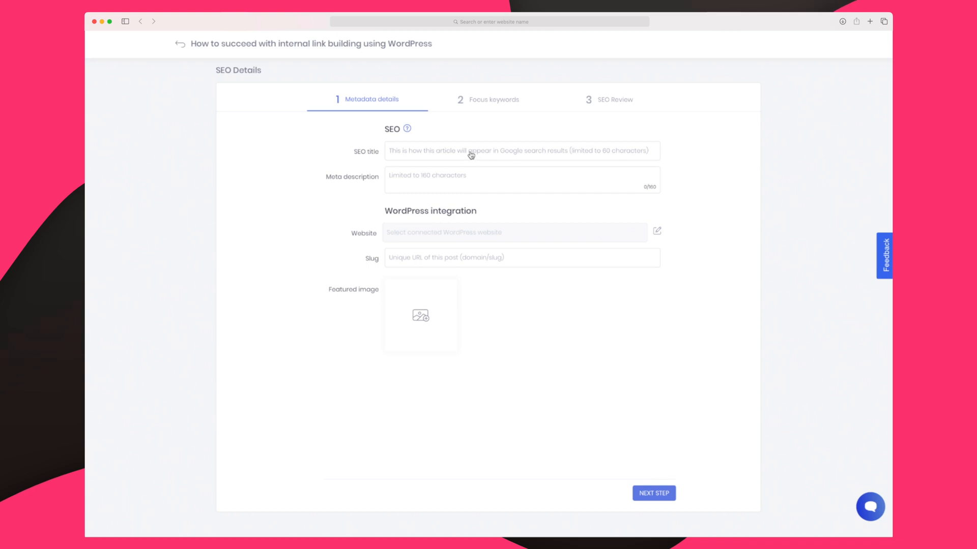
{"action": "left_click", "coordinate": [470, 153]}
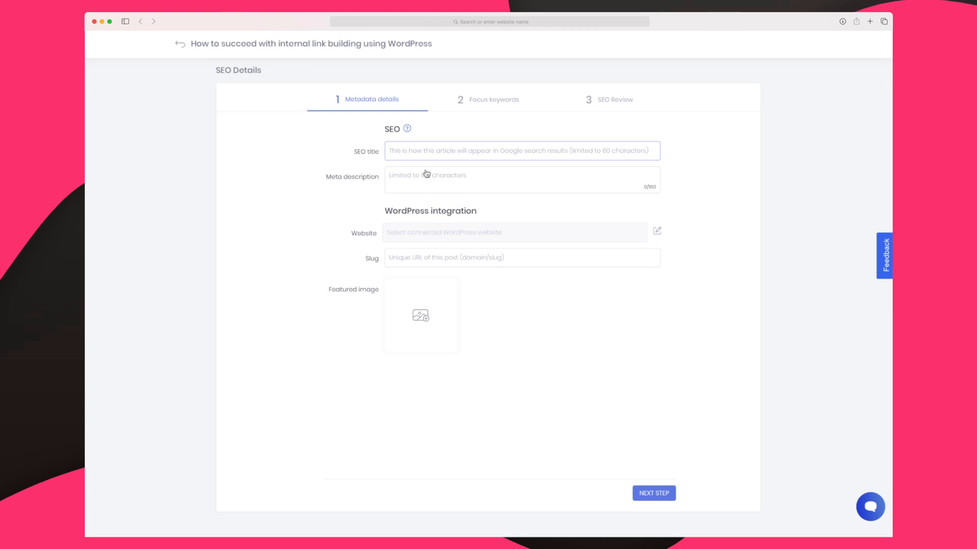
{"action": "type", "text": "hj frisk f"}
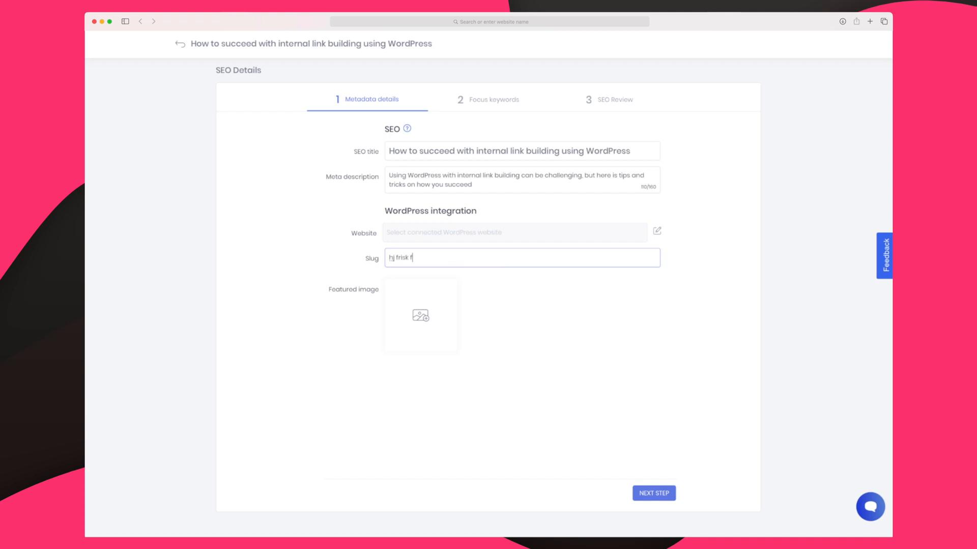
{"action": "type", "text": "hjkdsfh dskjf"}
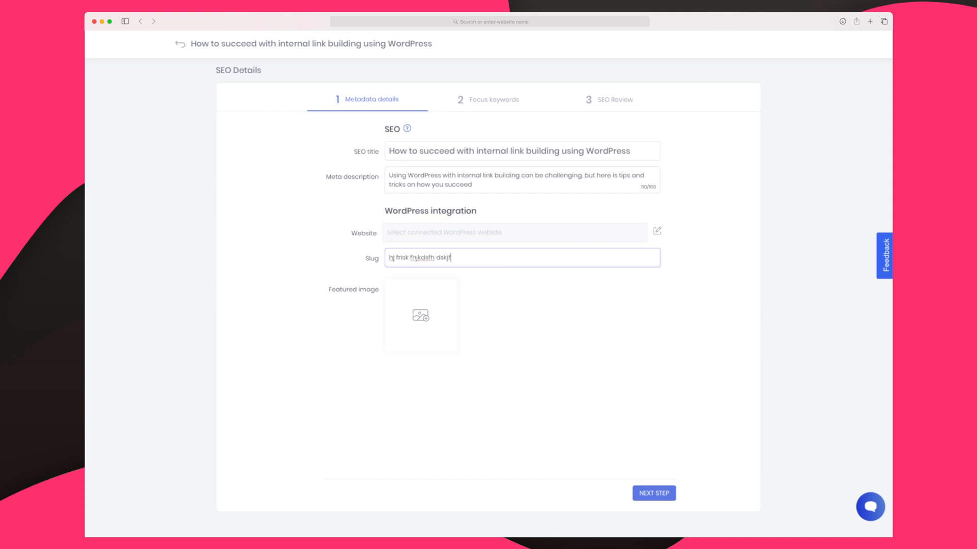
Step: Replace the placeholder slug with succeed-with-internal-link-building and advance to Focus keywords
{"action": "key", "text": "ctrl+a"}
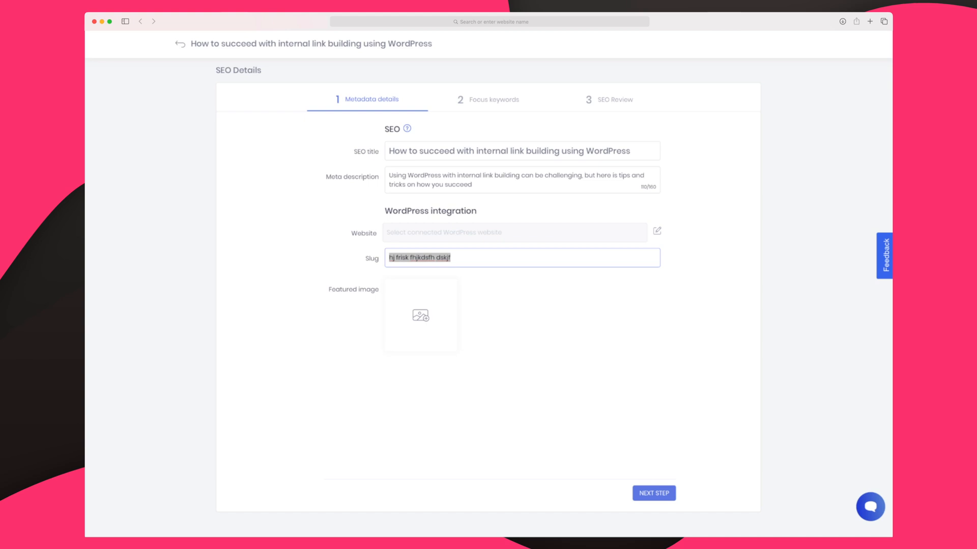
{"action": "type", "text": "hej-hej-"}
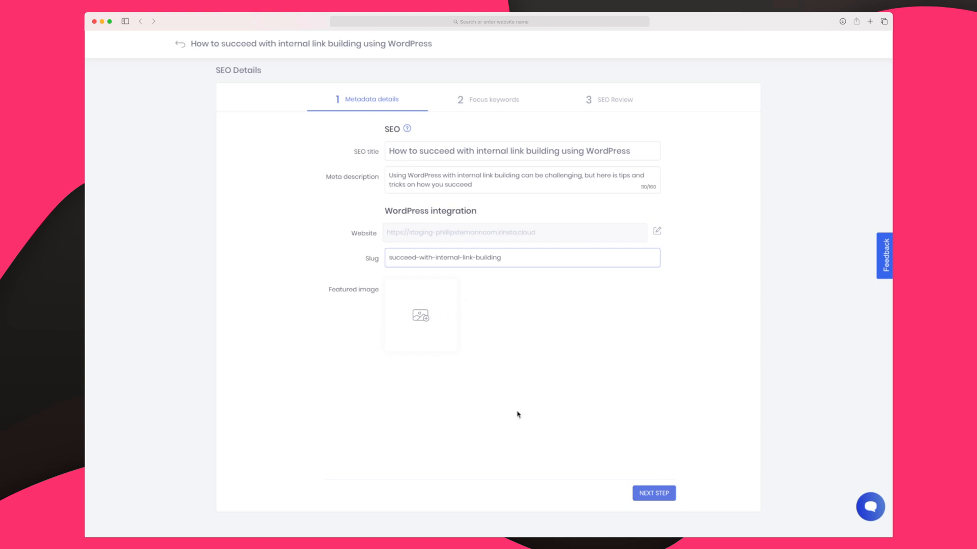
{"action": "left_click", "coordinate": [651, 494]}
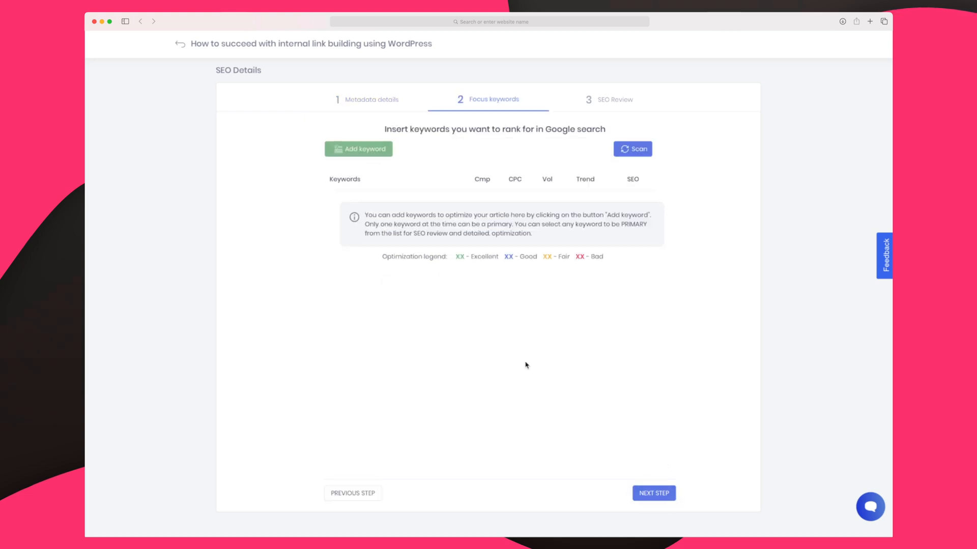
Step: Add the focus keyword 'internal linkbuilding wordpress' and proceed to the SEO review
{"action": "left_click", "coordinate": [371, 153]}
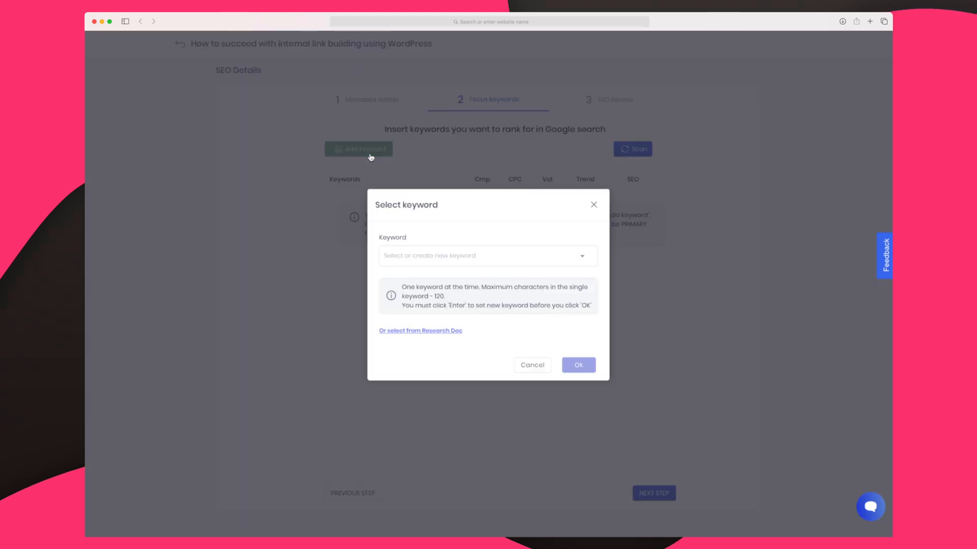
{"action": "left_click", "coordinate": [448, 259]}
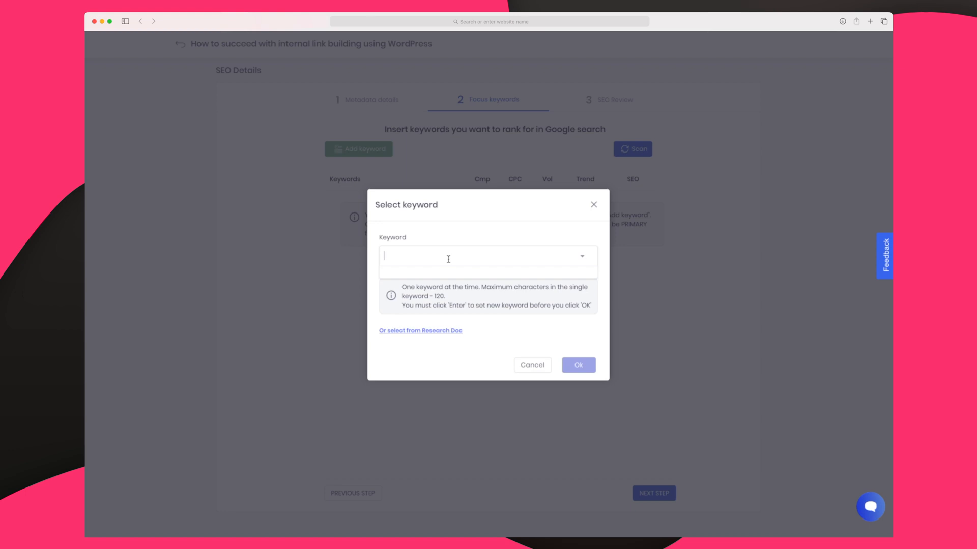
{"action": "type", "text": "internal lnikbuilding wordpress"}
{"action": "key", "text": "Return"}
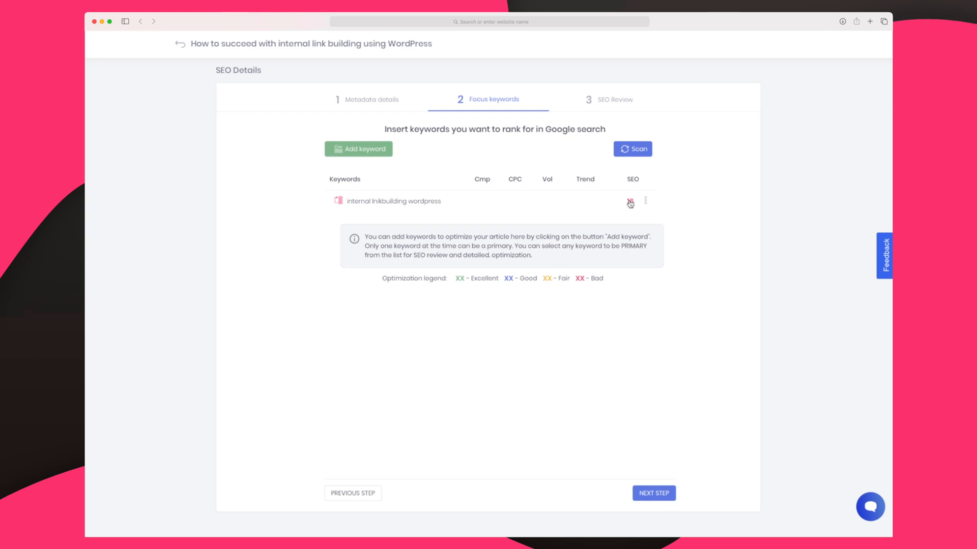
{"action": "left_click", "coordinate": [653, 494]}
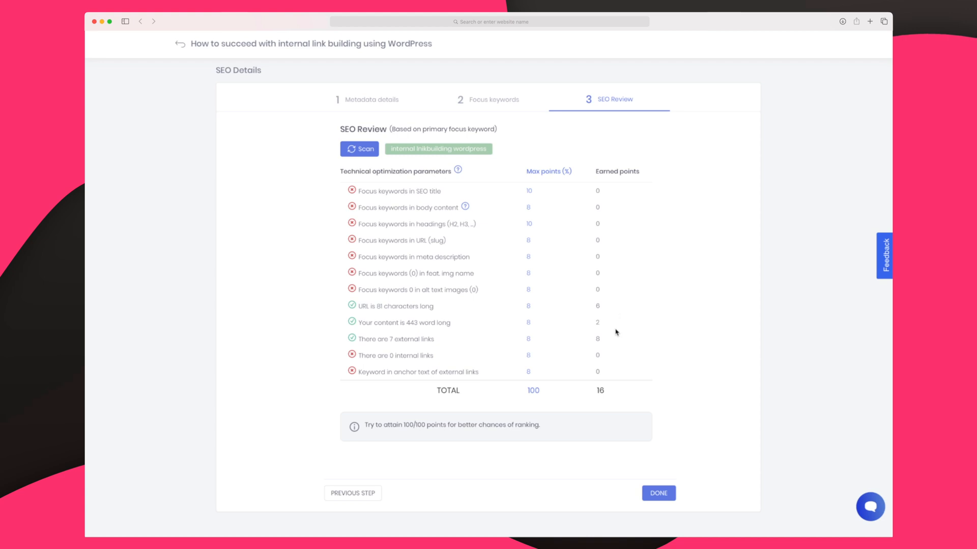
Step: Finish the SEO details with the article scoring 16 of 100 and return to the editor
{"action": "left_click", "coordinate": [658, 493]}
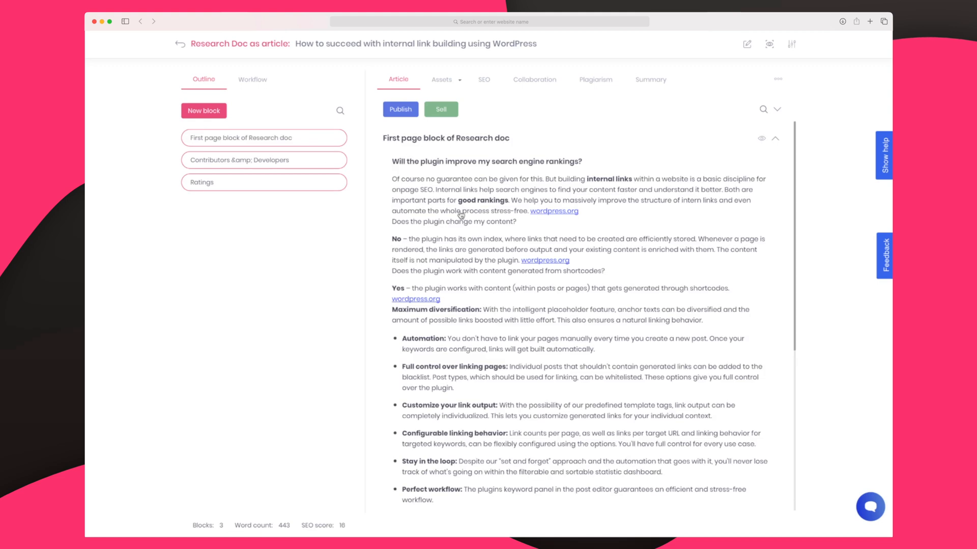
Step: Browse the Assets, SEO, Collaboration and Plagiarism sections, dismissing the not-yet-available collaboration notice and starting a plagiarism audit
{"action": "left_click", "coordinate": [441, 80]}
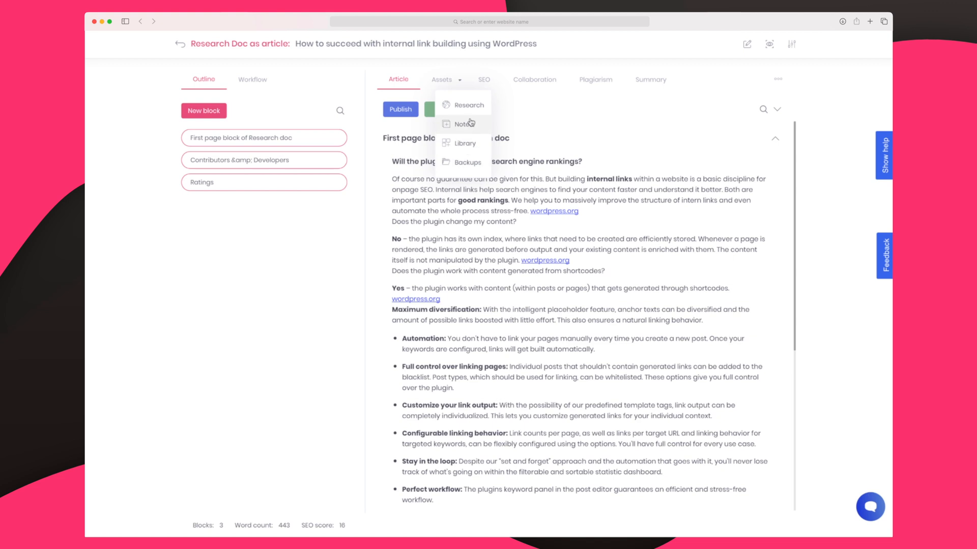
{"action": "left_click", "coordinate": [483, 79]}
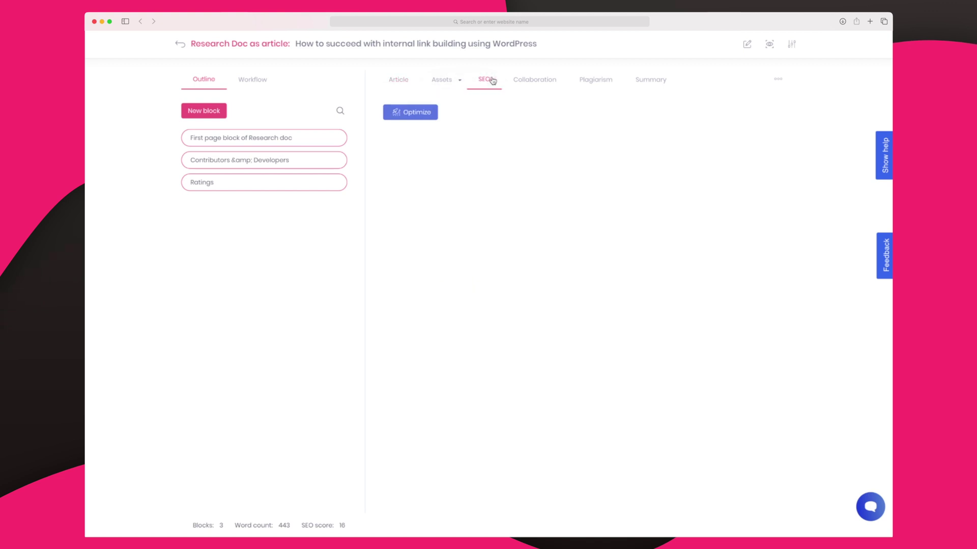
{"action": "left_click", "coordinate": [531, 81]}
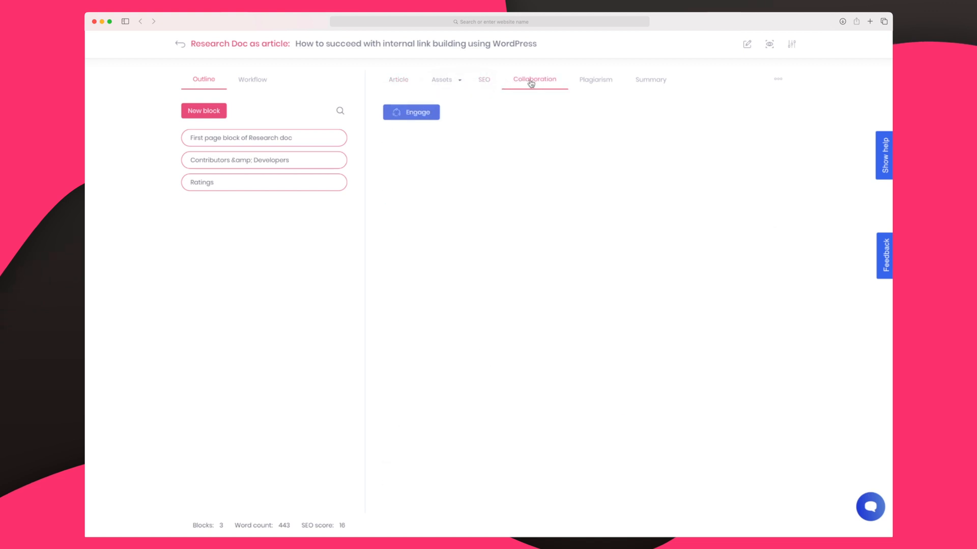
{"action": "left_click", "coordinate": [412, 112]}
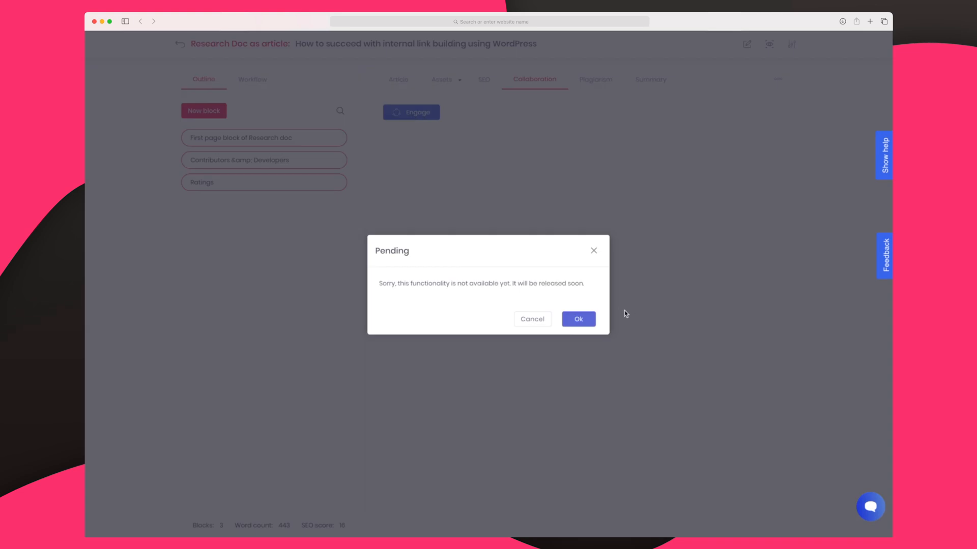
{"action": "left_click", "coordinate": [579, 319]}
{"action": "left_click", "coordinate": [599, 83]}
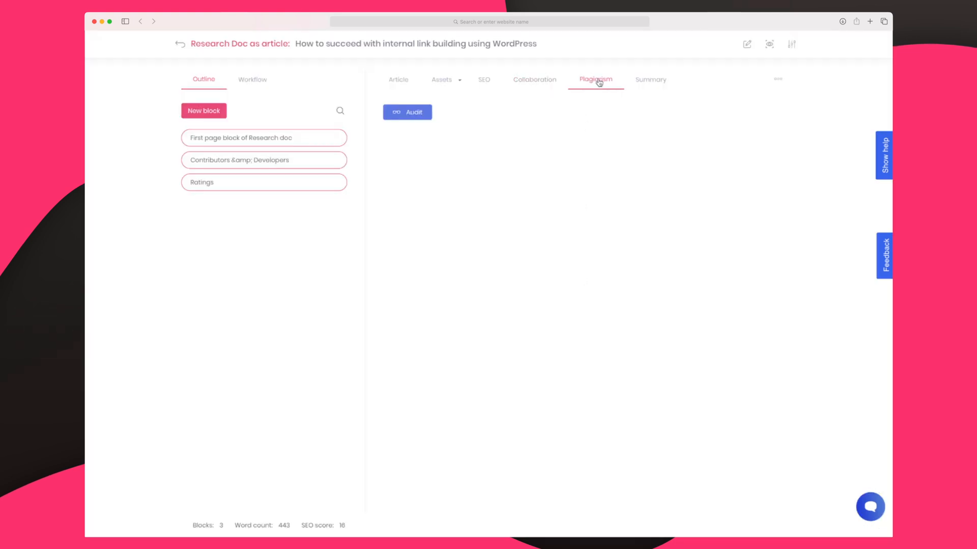
{"action": "left_click", "coordinate": [407, 112]}
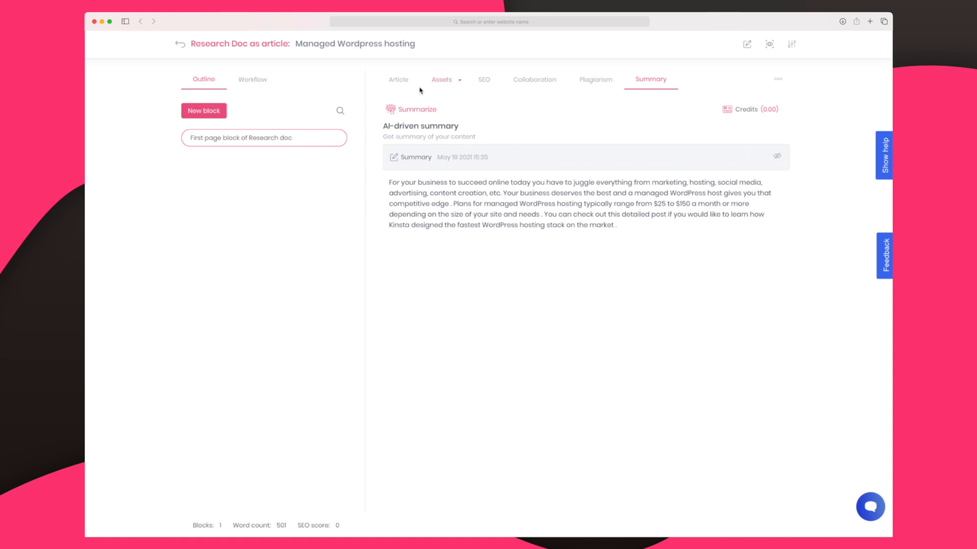
Step: Switch between the article's full text and its AI-driven summary
{"action": "left_click", "coordinate": [399, 79]}
{"action": "scroll", "coordinate": [489, 305], "scroll_direction": "down", "scroll_amount": 5}
{"action": "scroll", "coordinate": [517, 324], "scroll_direction": "down", "scroll_amount": 5}
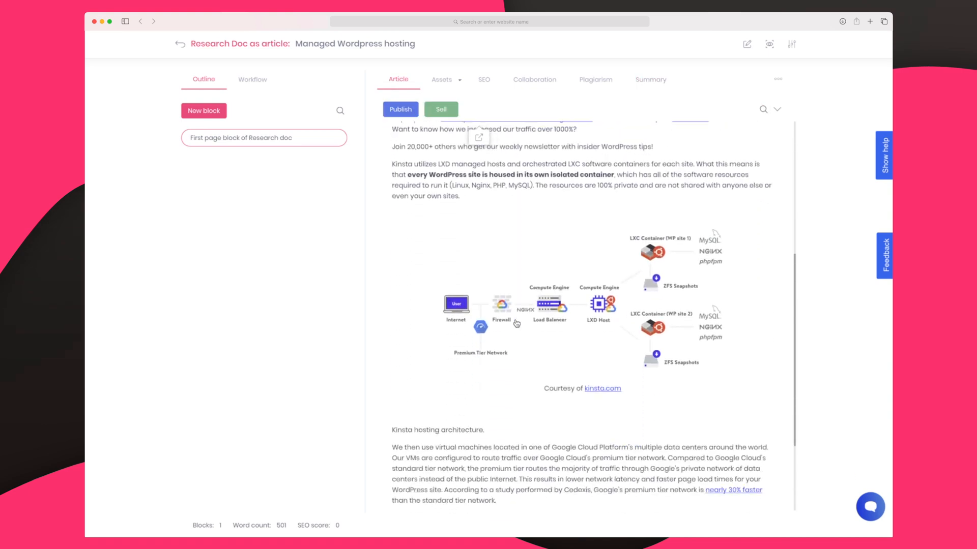
{"action": "scroll", "coordinate": [516, 324], "scroll_direction": "down", "scroll_amount": 3}
{"action": "scroll", "coordinate": [516, 324], "scroll_direction": "up", "scroll_amount": 10}
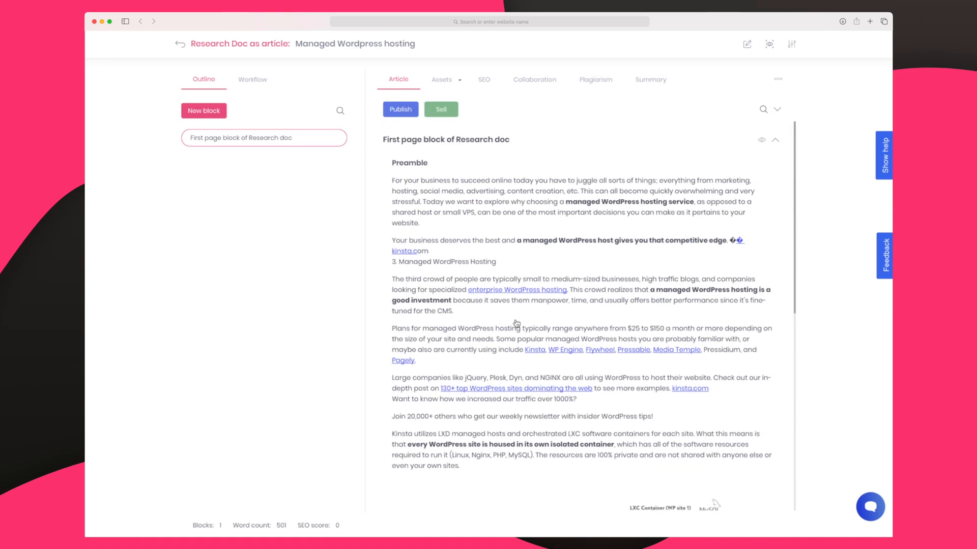
{"action": "left_click", "coordinate": [656, 79]}
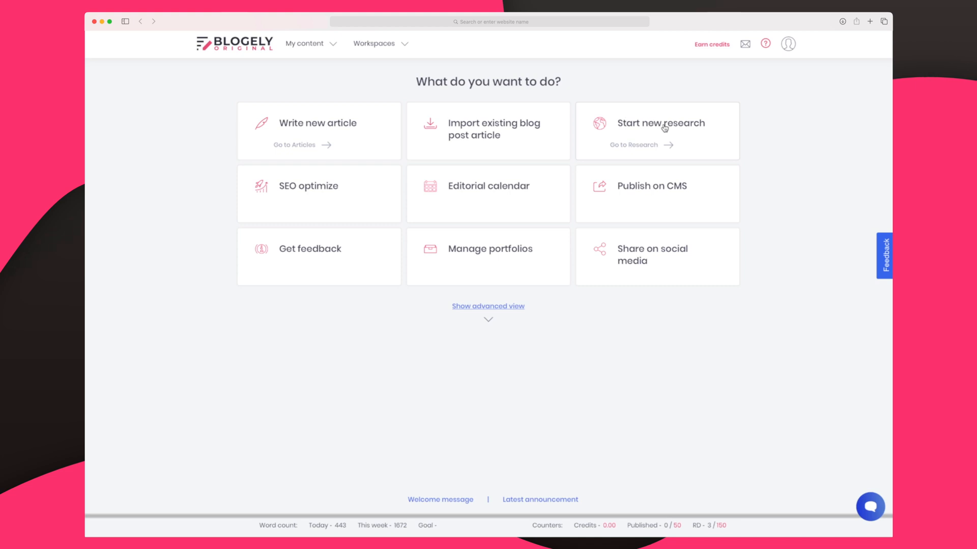
Step: Import an existing blog post from its Blog URL, after glancing at the Google Doc and HTML file options
{"action": "left_click", "coordinate": [479, 140]}
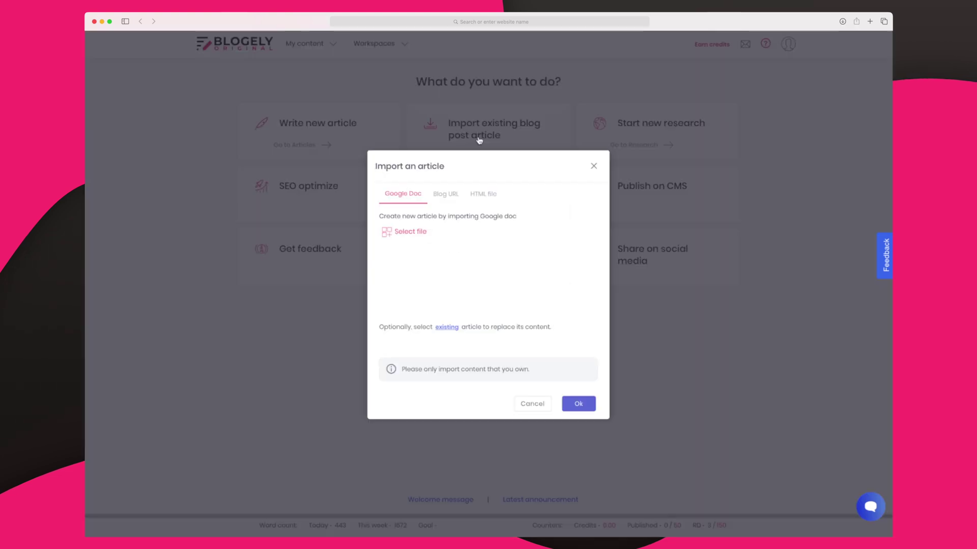
{"action": "left_click", "coordinate": [446, 193]}
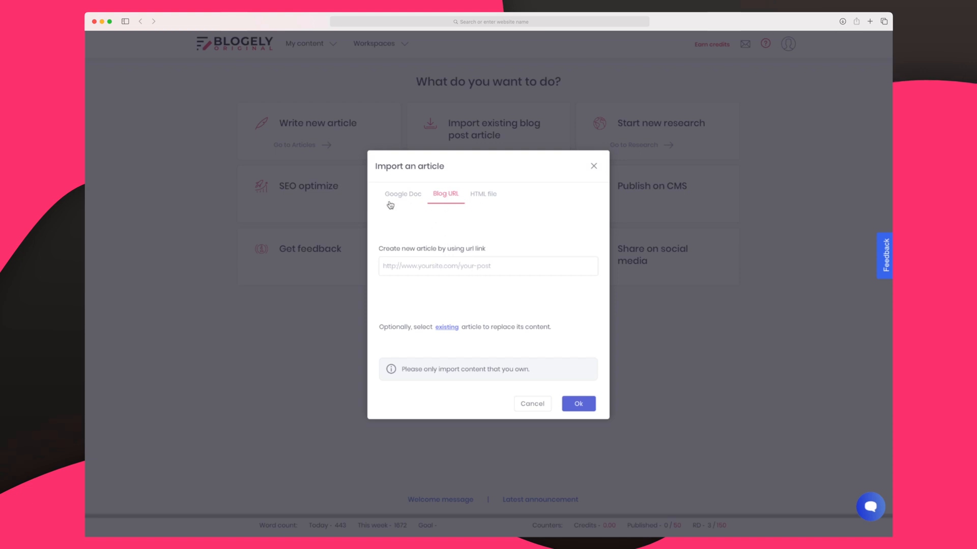
{"action": "left_click", "coordinate": [402, 194]}
{"action": "left_click", "coordinate": [483, 193]}
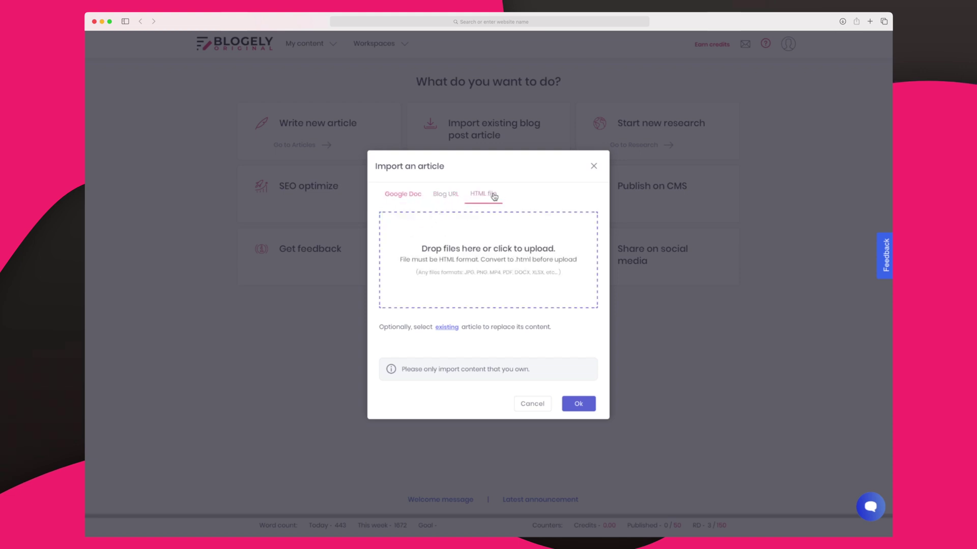
{"action": "left_click", "coordinate": [446, 193]}
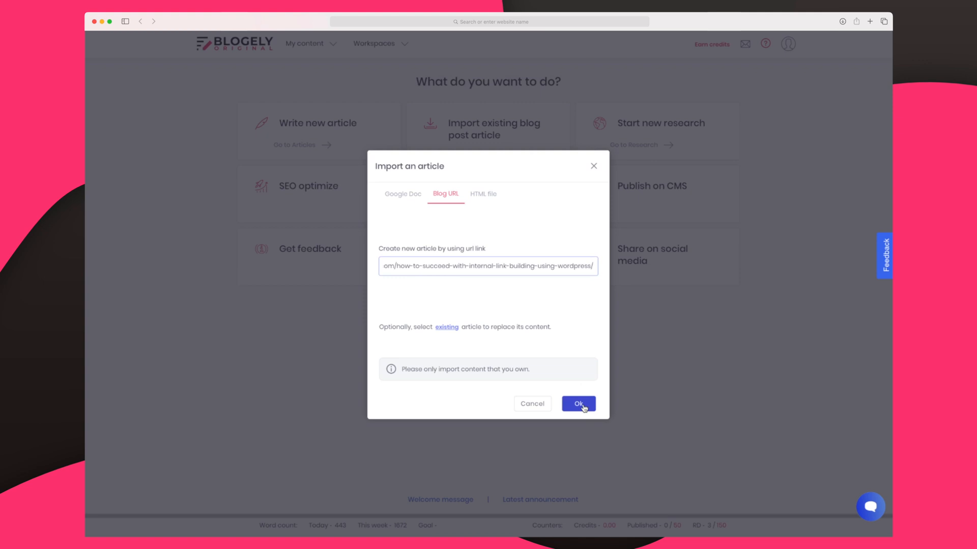
{"action": "left_click", "coordinate": [579, 404]}
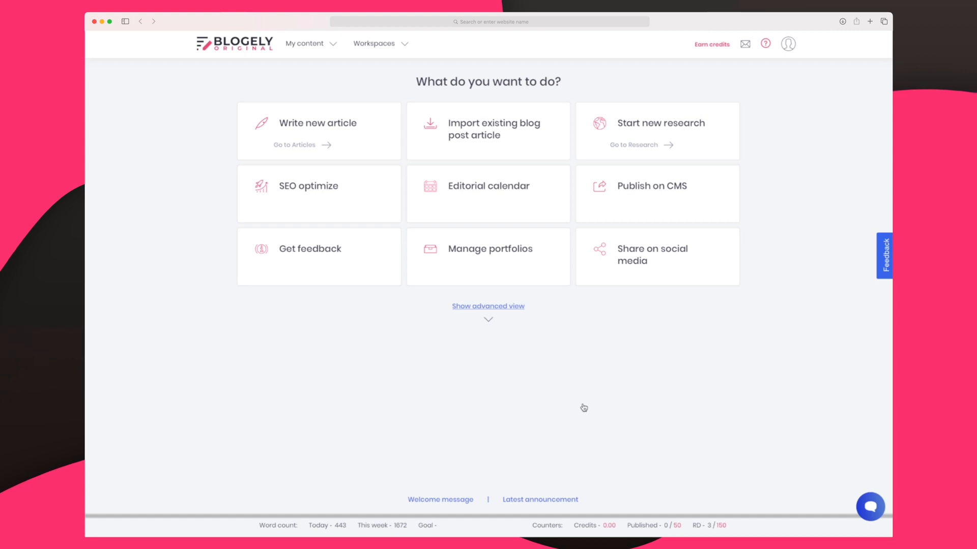
Step: Open the imported 'How to succeed with internal link building' article from My content
{"action": "left_click", "coordinate": [324, 44]}
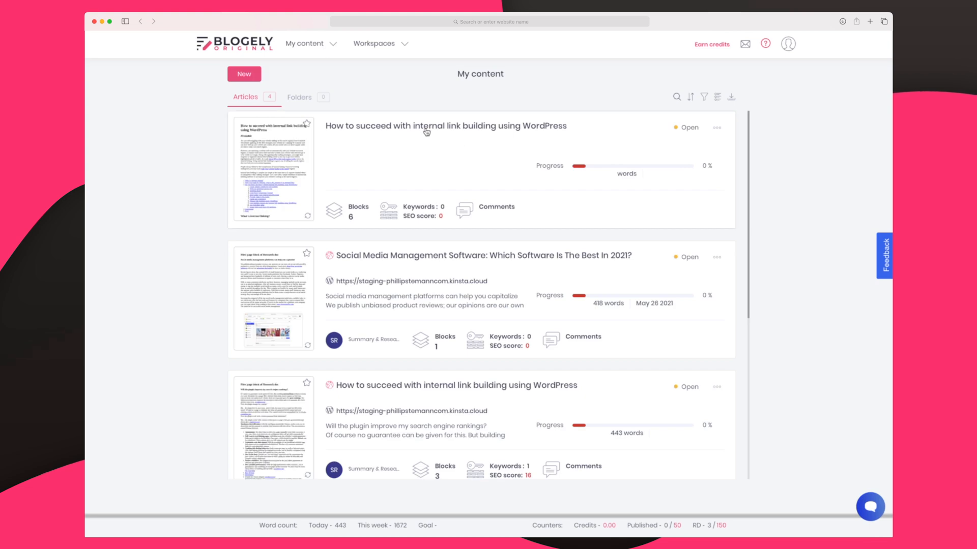
{"action": "scroll", "coordinate": [457, 191], "scroll_direction": "down", "scroll_amount": 3}
{"action": "scroll", "coordinate": [459, 190], "scroll_direction": "down", "scroll_amount": 2}
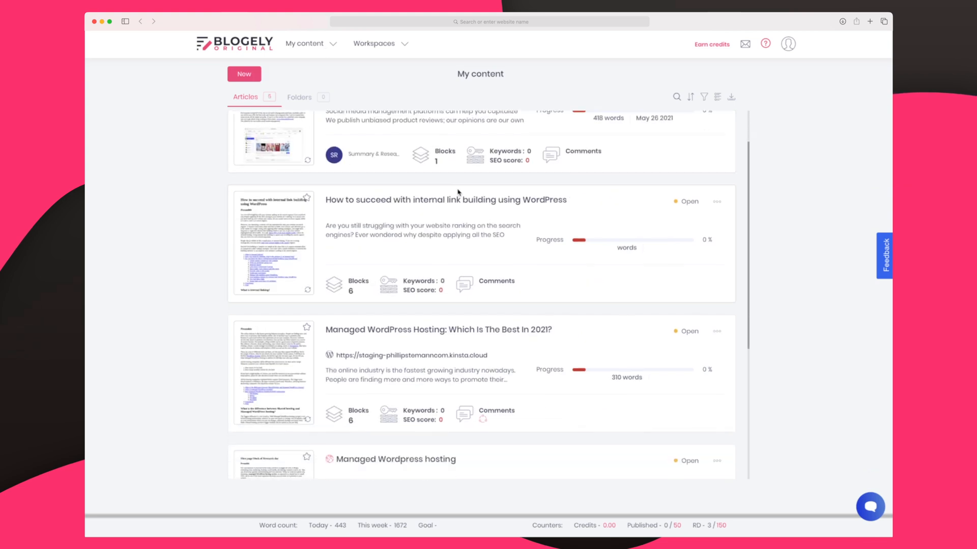
{"action": "left_click", "coordinate": [440, 199]}
{"action": "mouse_move", "coordinate": [580, 138]}
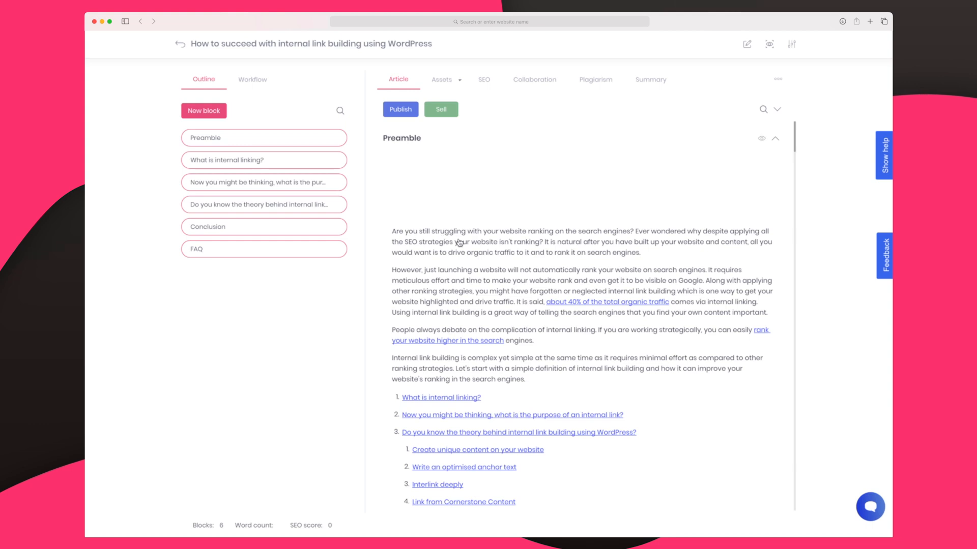
{"action": "scroll", "coordinate": [460, 243], "scroll_direction": "down", "scroll_amount": 5}
{"action": "scroll", "coordinate": [460, 243], "scroll_direction": "down", "scroll_amount": 5}
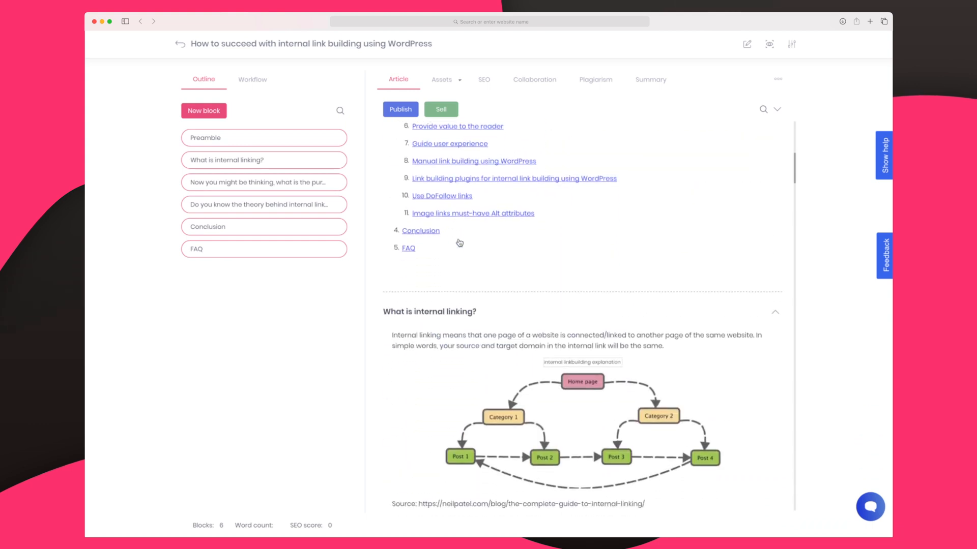
{"action": "scroll", "coordinate": [459, 243], "scroll_direction": "down", "scroll_amount": 3}
{"action": "scroll", "coordinate": [460, 243], "scroll_direction": "down", "scroll_amount": 5}
{"action": "scroll", "coordinate": [459, 243], "scroll_direction": "down", "scroll_amount": 3}
{"action": "scroll", "coordinate": [459, 242], "scroll_direction": "down", "scroll_amount": 10}
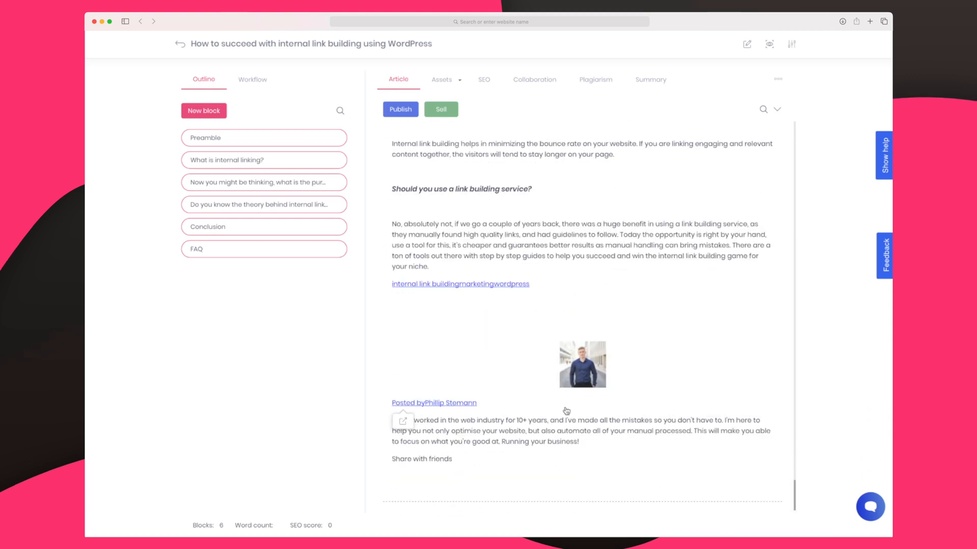
{"action": "mouse_move", "coordinate": [263, 227]}
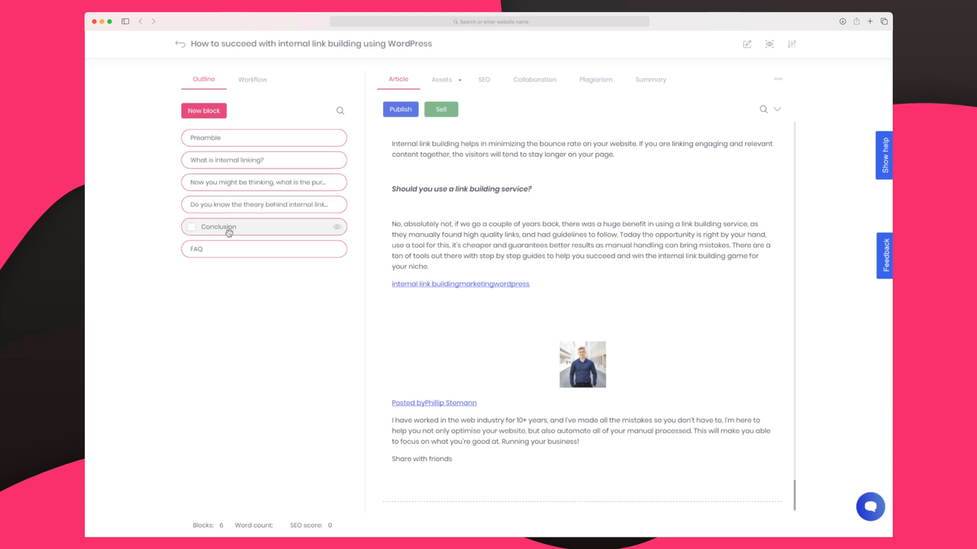
{"action": "scroll", "coordinate": [565, 259], "scroll_direction": "up", "scroll_amount": 8}
{"action": "scroll", "coordinate": [566, 259], "scroll_direction": "up", "scroll_amount": 10}
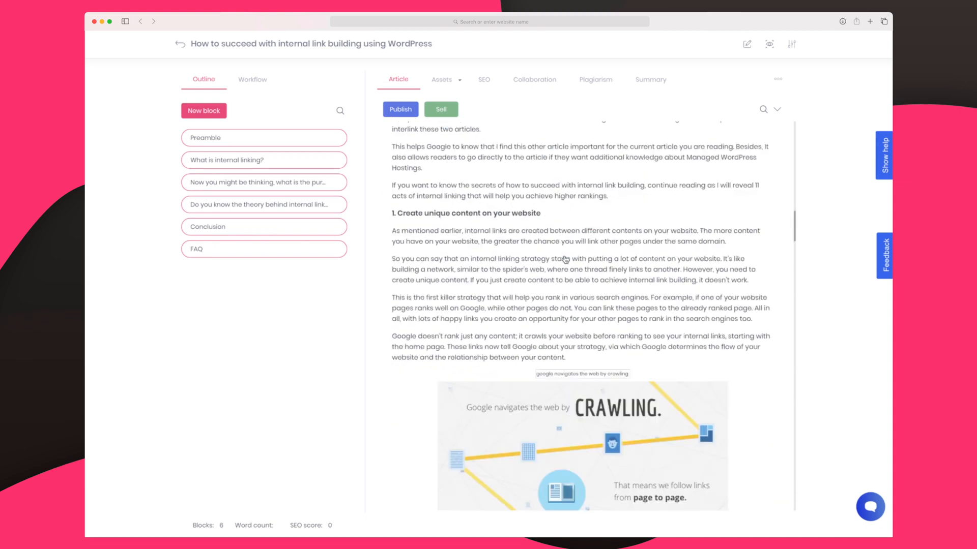
{"action": "scroll", "coordinate": [566, 259], "scroll_direction": "up", "scroll_amount": 6}
{"action": "scroll", "coordinate": [565, 259], "scroll_direction": "down", "scroll_amount": 3}
{"action": "scroll", "coordinate": [565, 259], "scroll_direction": "down", "scroll_amount": 1}
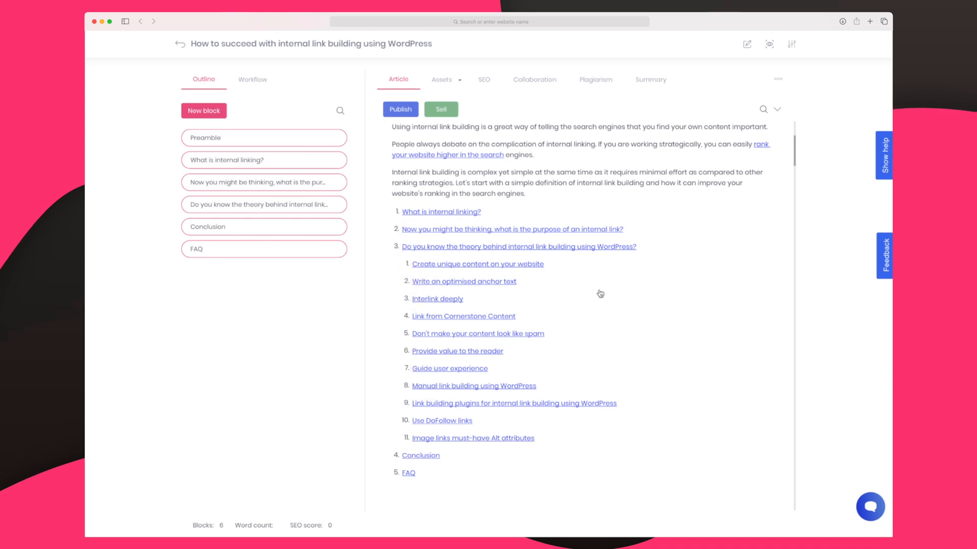
Step: Switch to the article's Workflow view leading to the editorial calendar
{"action": "left_click", "coordinate": [253, 79]}
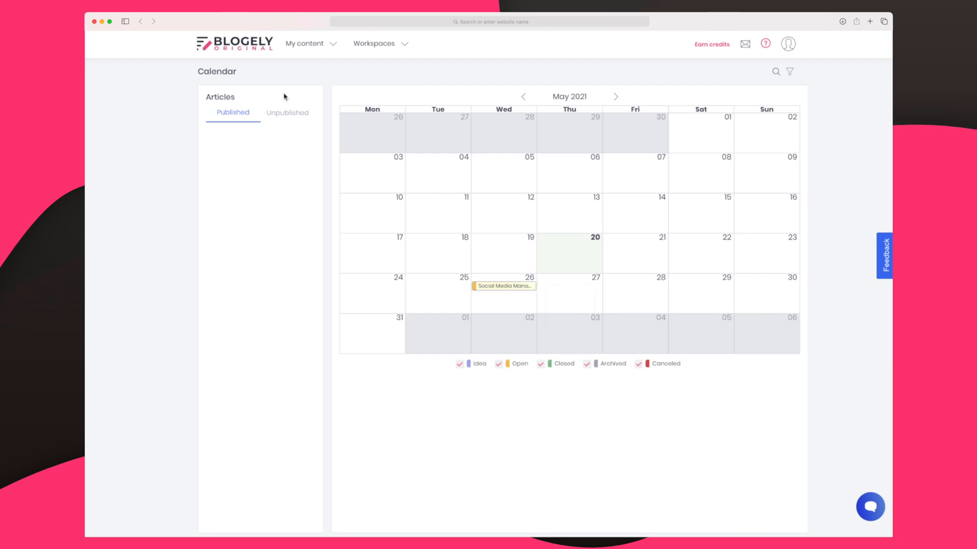
Step: From the unpublished list, schedule Managed Wordpress hosting on May 28 and the internal link building article on May 22
{"action": "left_click", "coordinate": [282, 113]}
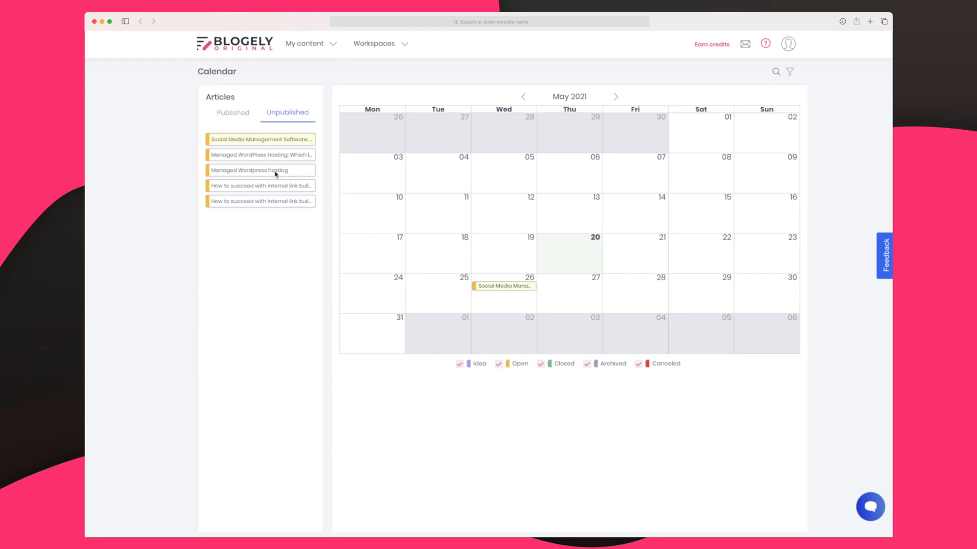
{"action": "mouse_move", "coordinate": [275, 171]}
{"action": "left_mouse_down"}
{"action": "mouse_move", "coordinate": [609, 292]}
{"action": "mouse_move", "coordinate": [643, 293]}
{"action": "left_mouse_up"}
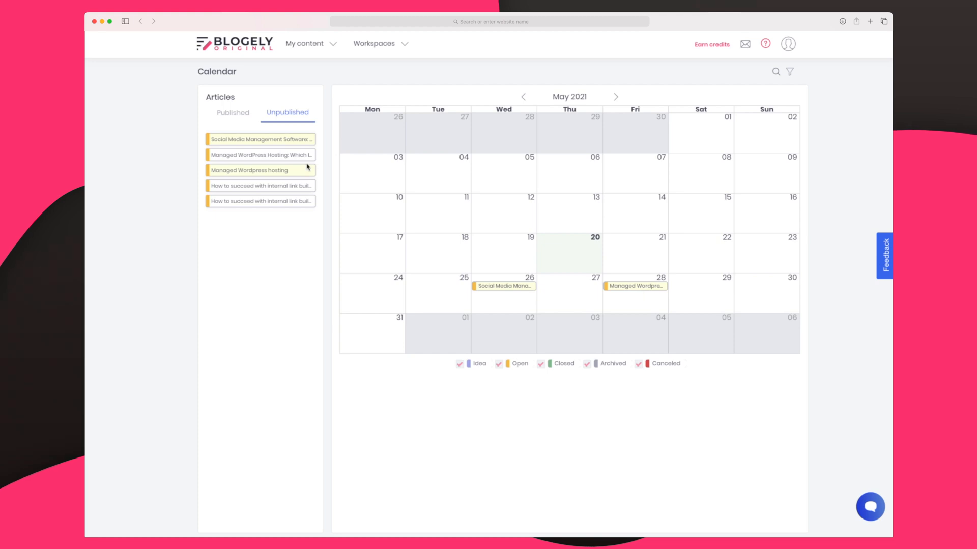
{"action": "left_click_drag", "start_coordinate": [295, 186], "coordinate": [713, 256]}
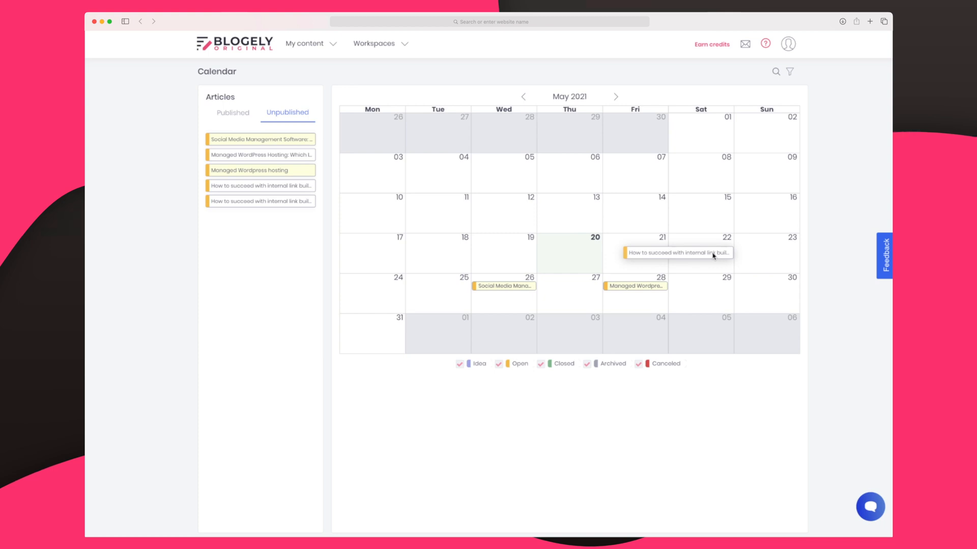
{"action": "left_click_drag", "start_coordinate": [713, 255], "coordinate": [712, 256]}
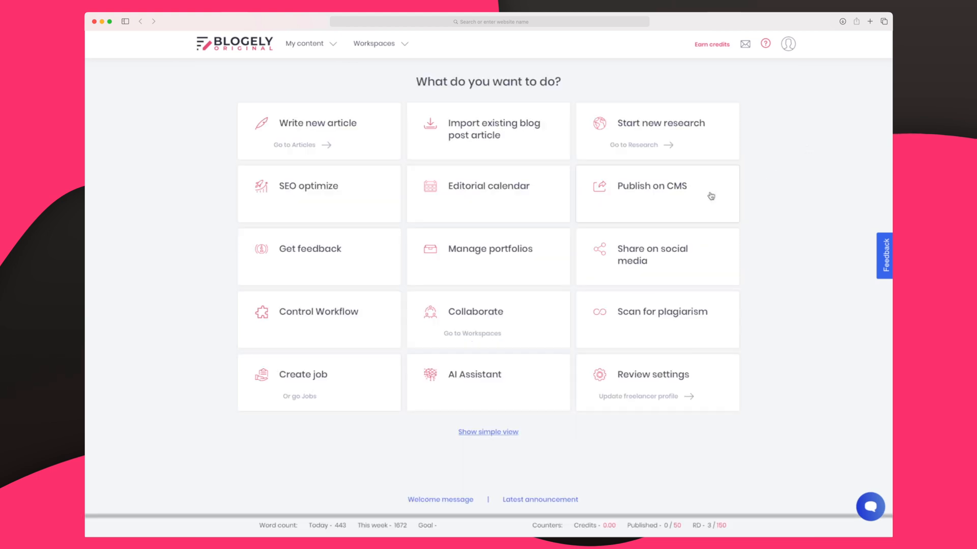
Step: Start the send-to-CMS wizard with the Managed Wordpress hosting article and reach Enter details
{"action": "left_click", "coordinate": [693, 195]}
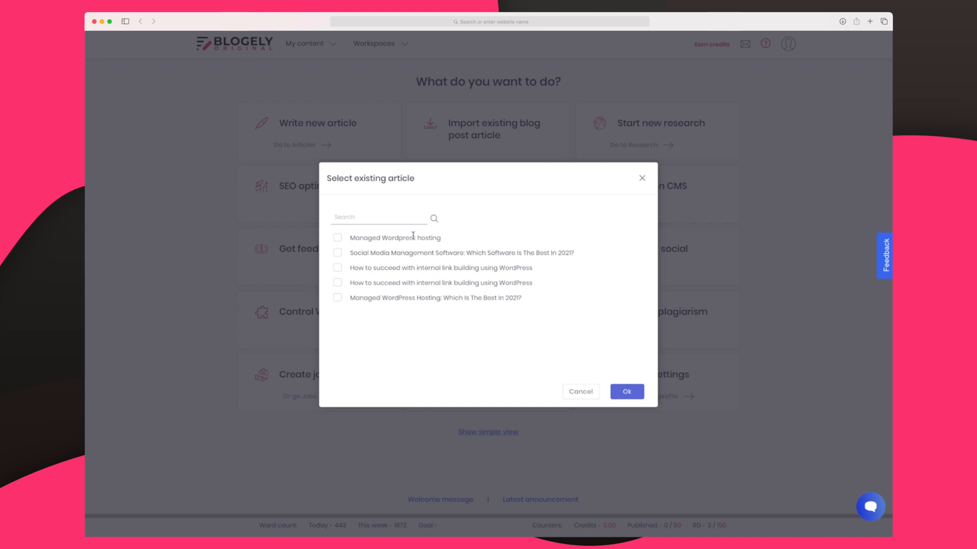
{"action": "left_click", "coordinate": [337, 237]}
{"action": "left_click", "coordinate": [628, 392]}
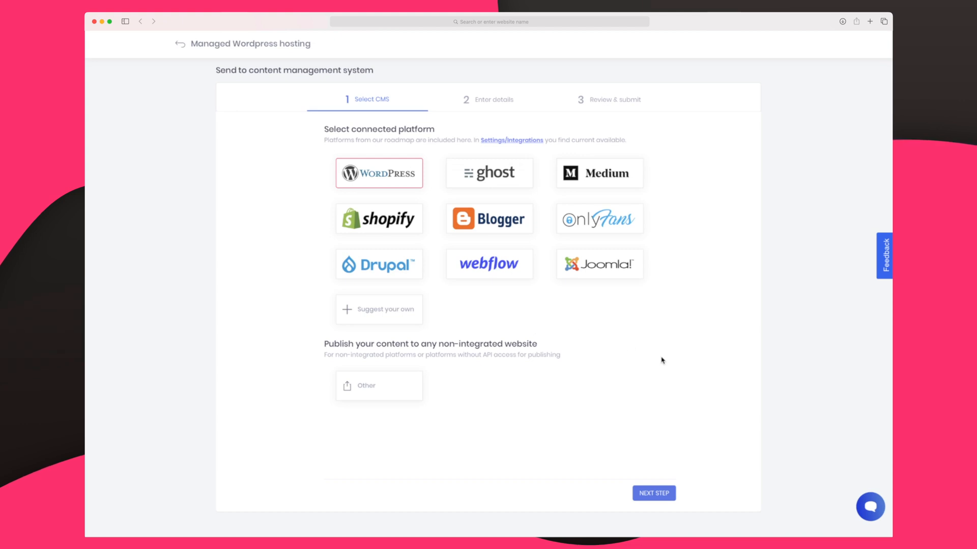
{"action": "left_click", "coordinate": [652, 495]}
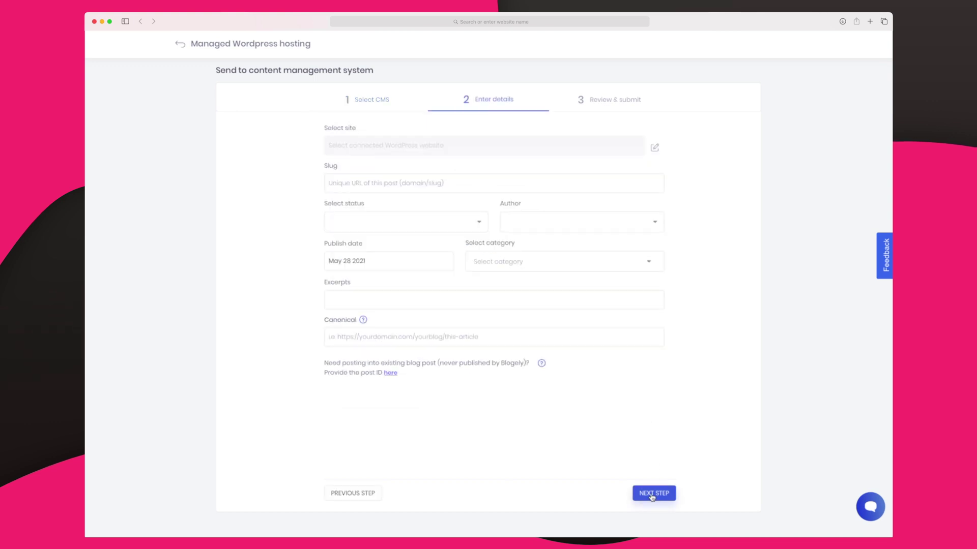
Step: Link the article to the connected staging WordPress site as its publish target
{"action": "left_click", "coordinate": [656, 148]}
{"action": "left_click", "coordinate": [489, 271]}
{"action": "left_click", "coordinate": [465, 293]}
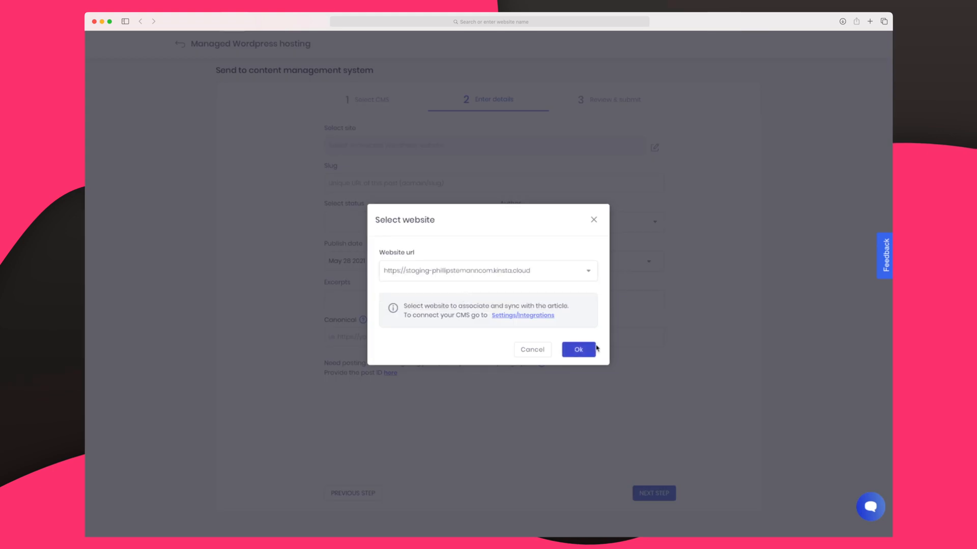
{"action": "left_click", "coordinate": [580, 350]}
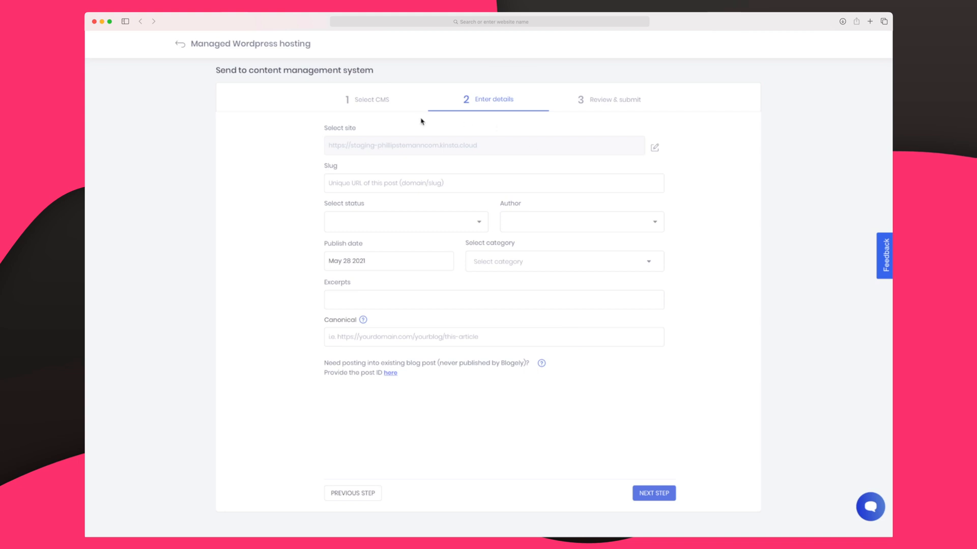
Step: Set the author, assign the WordPress category and visit the excerpt field
{"action": "left_click", "coordinate": [550, 218]}
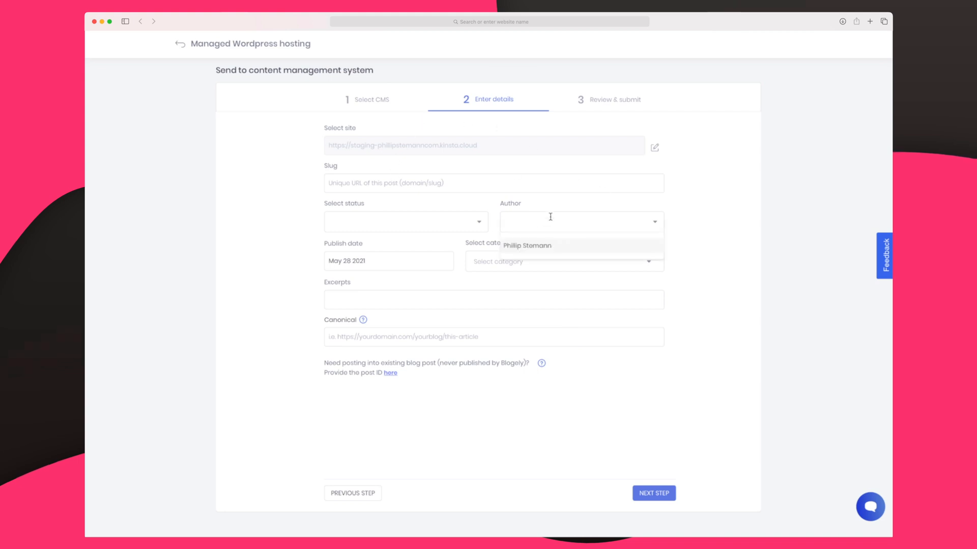
{"action": "left_click", "coordinate": [540, 246]}
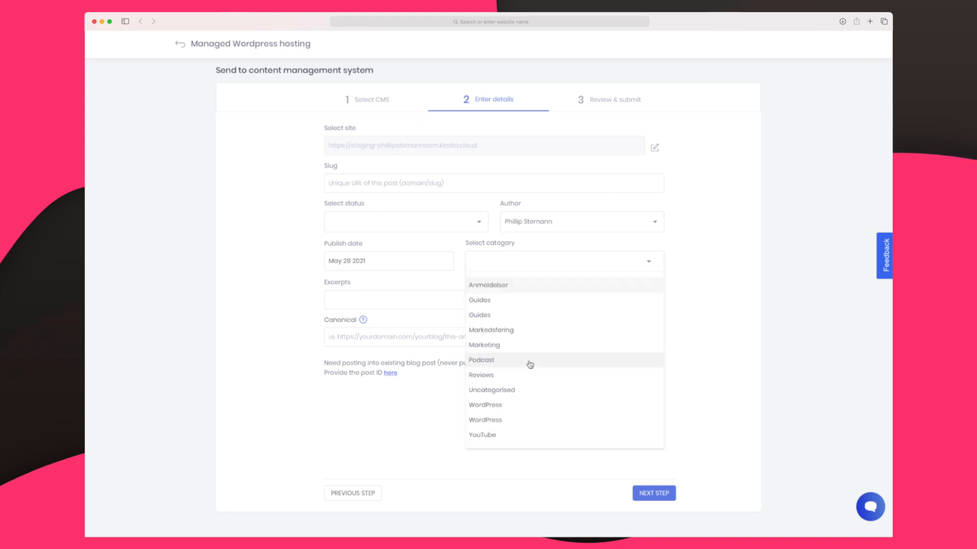
{"action": "left_click", "coordinate": [514, 404]}
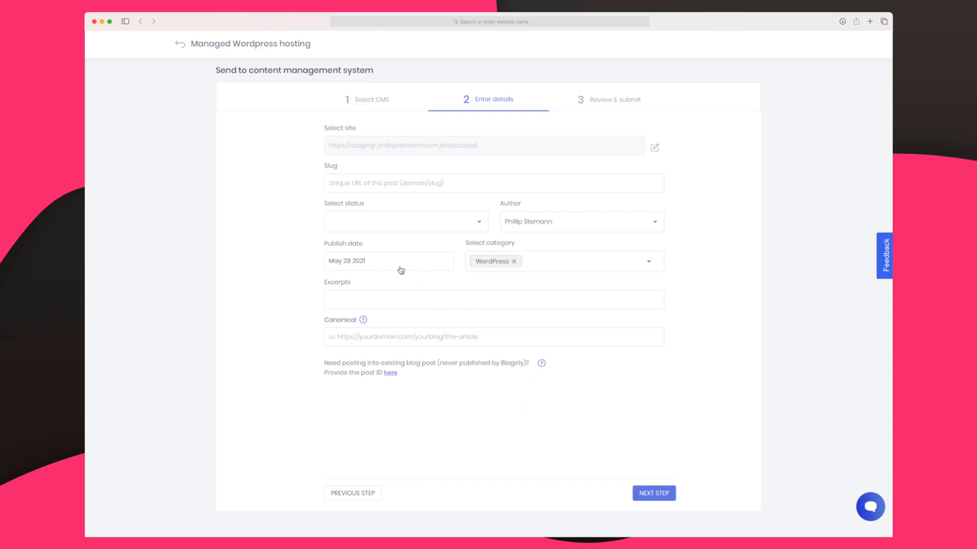
{"action": "left_click", "coordinate": [387, 302]}
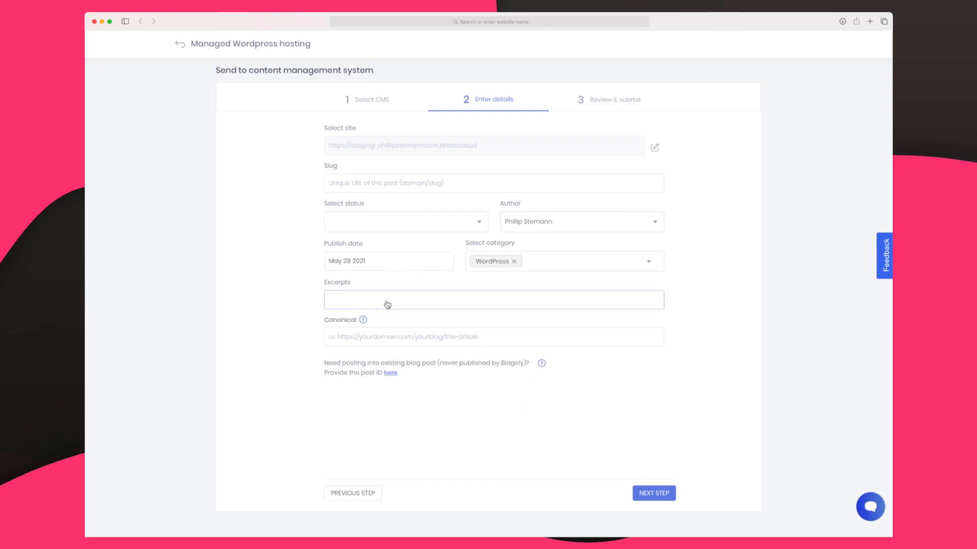
Step: Submit the post to WordPress and dismiss the resulting permissions error
{"action": "left_click", "coordinate": [653, 493]}
{"action": "left_click", "coordinate": [658, 493]}
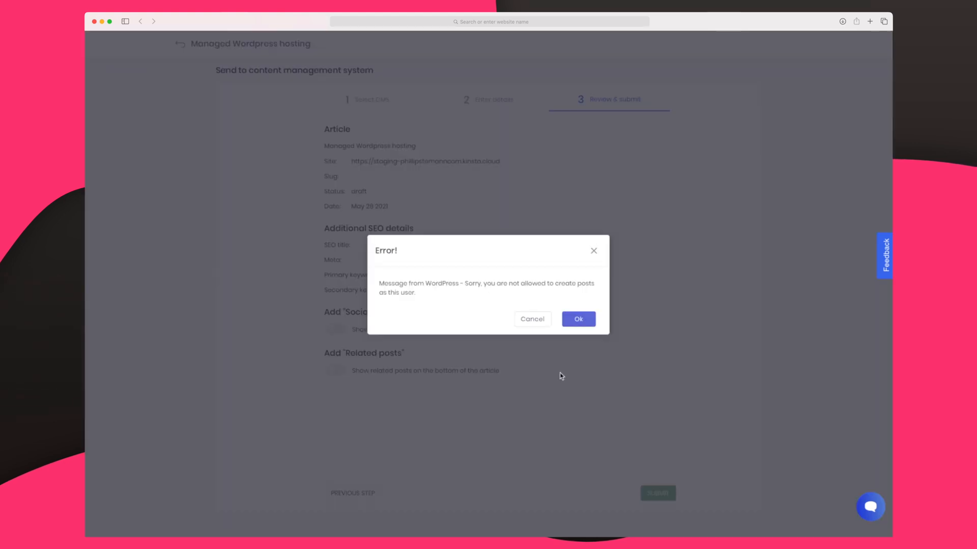
{"action": "left_click", "coordinate": [578, 319]}
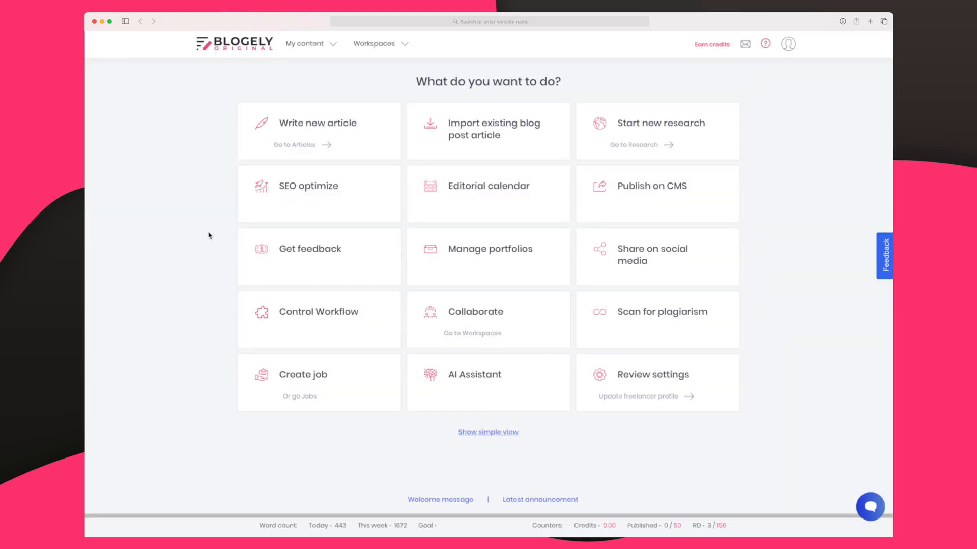
Step: Generate a public feedback link for Managed Wordpress hosting with public sharing enabled
{"action": "left_click", "coordinate": [324, 258]}
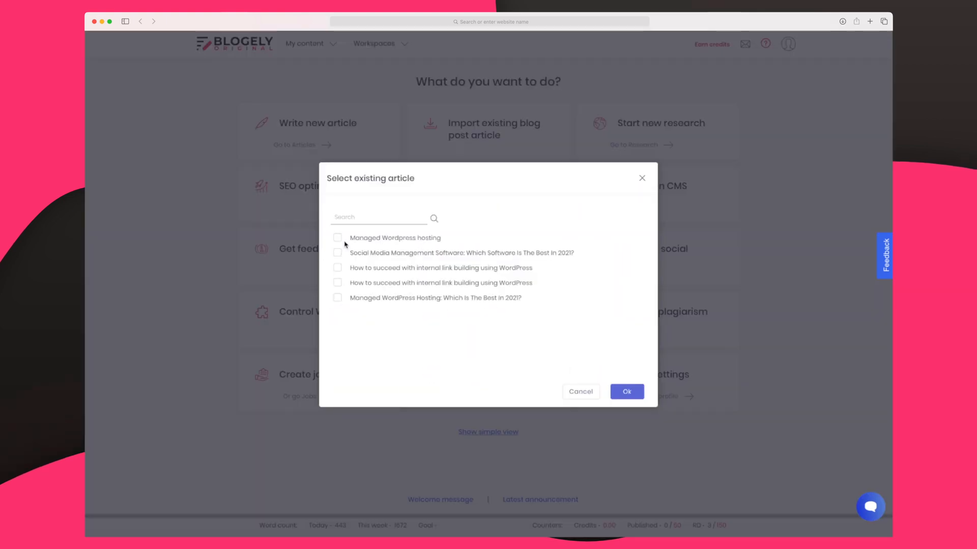
{"action": "left_click", "coordinate": [338, 238]}
{"action": "left_click", "coordinate": [627, 392]}
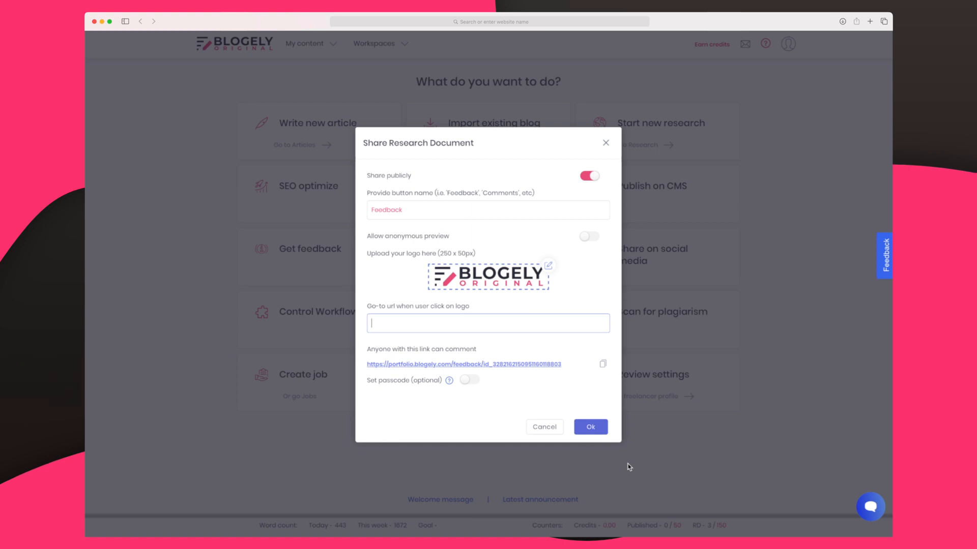
{"action": "left_click", "coordinate": [591, 427]}
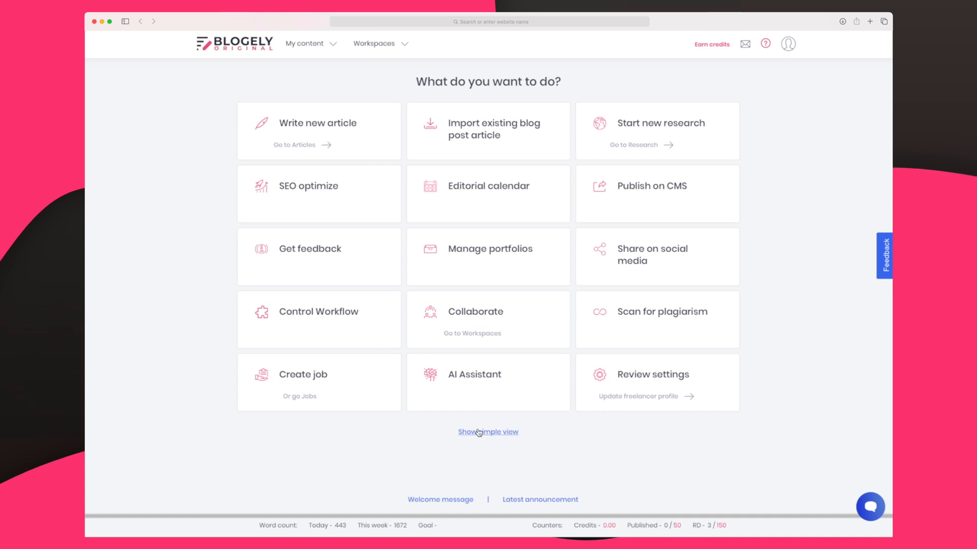
Step: Visit the article's feedback page as a named reviewer and bring up the empty Add Comment form
{"action": "left_click", "coordinate": [292, 260]}
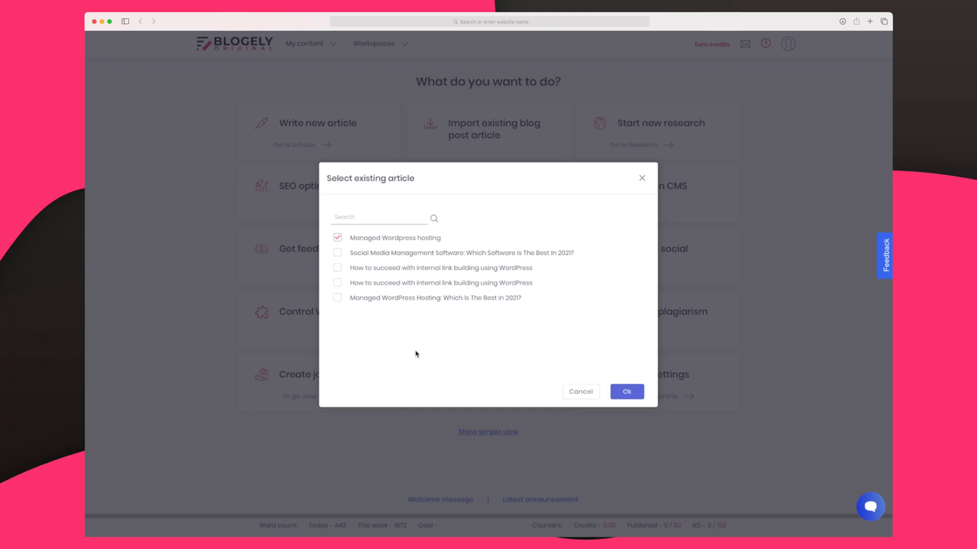
{"action": "left_click", "coordinate": [626, 391]}
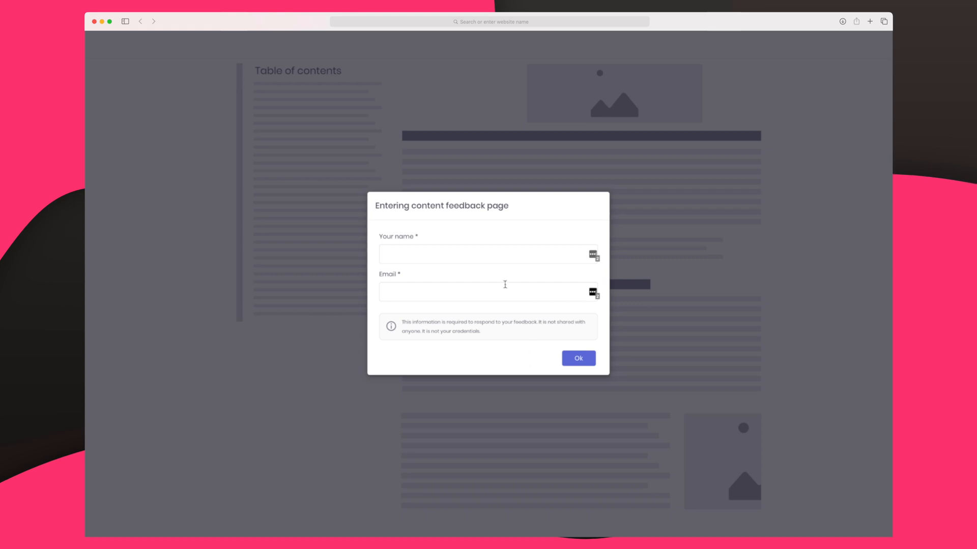
{"action": "left_click", "coordinate": [456, 255]}
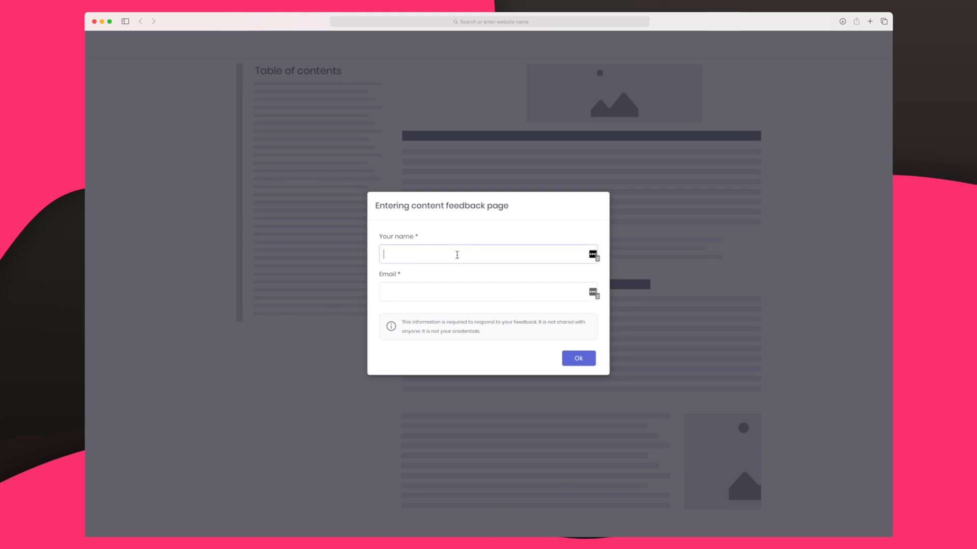
{"action": "type", "text": "Philip"}
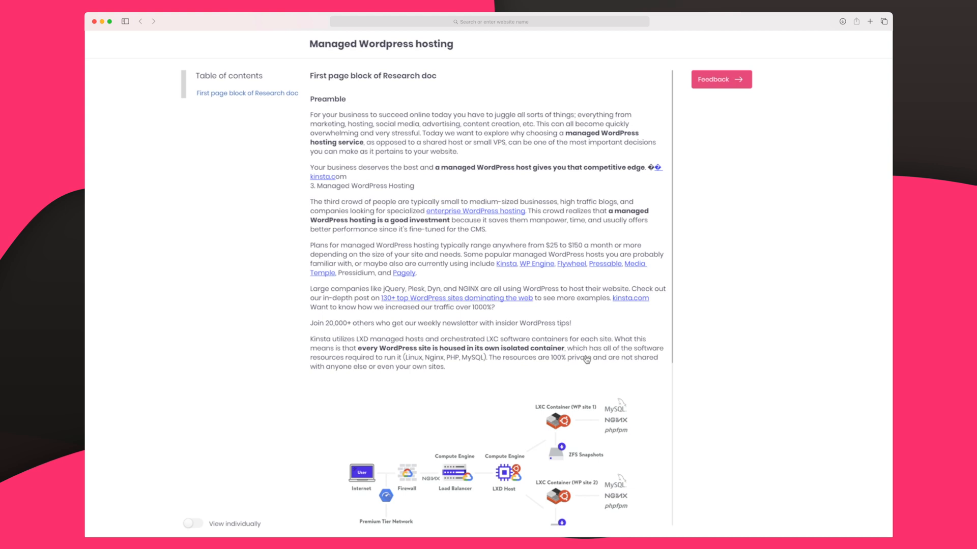
{"action": "scroll", "coordinate": [470, 347], "scroll_direction": "down", "scroll_amount": 5}
{"action": "scroll", "coordinate": [470, 339], "scroll_direction": "up", "scroll_amount": 5}
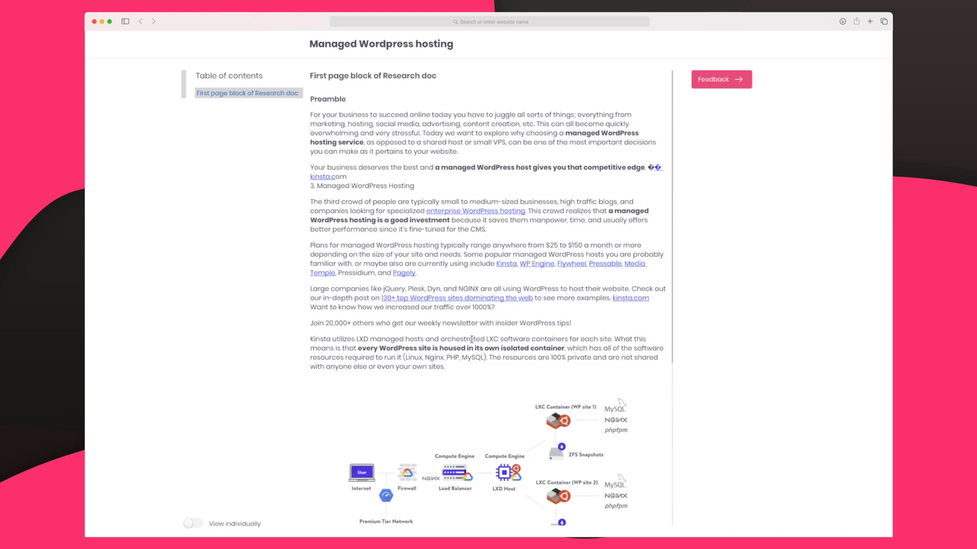
{"action": "left_click", "coordinate": [720, 79]}
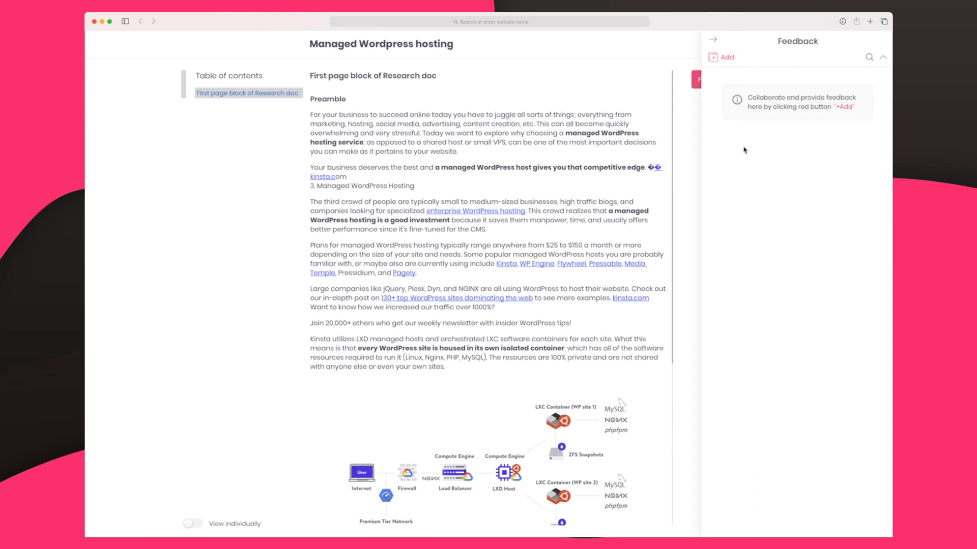
{"action": "left_click", "coordinate": [727, 58]}
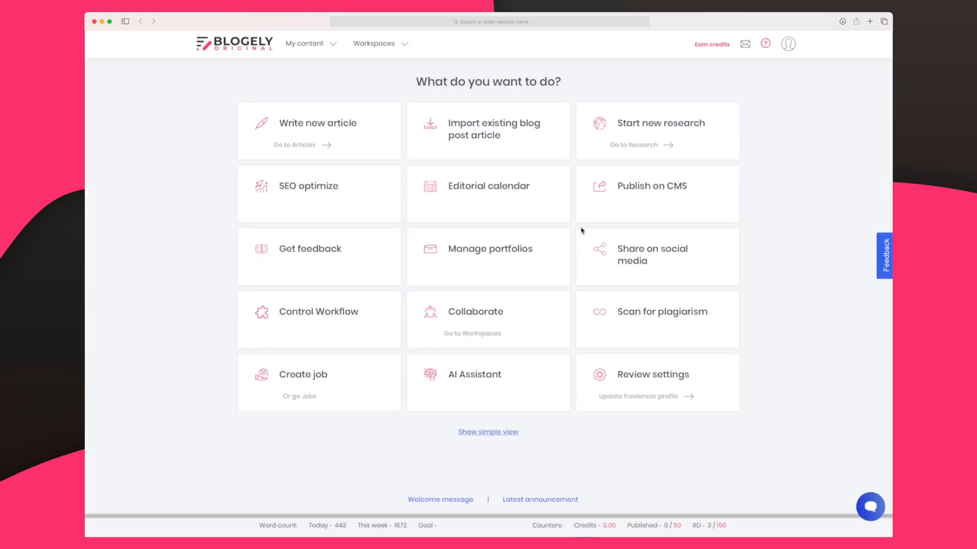
{"action": "left_click", "coordinate": [636, 255]}
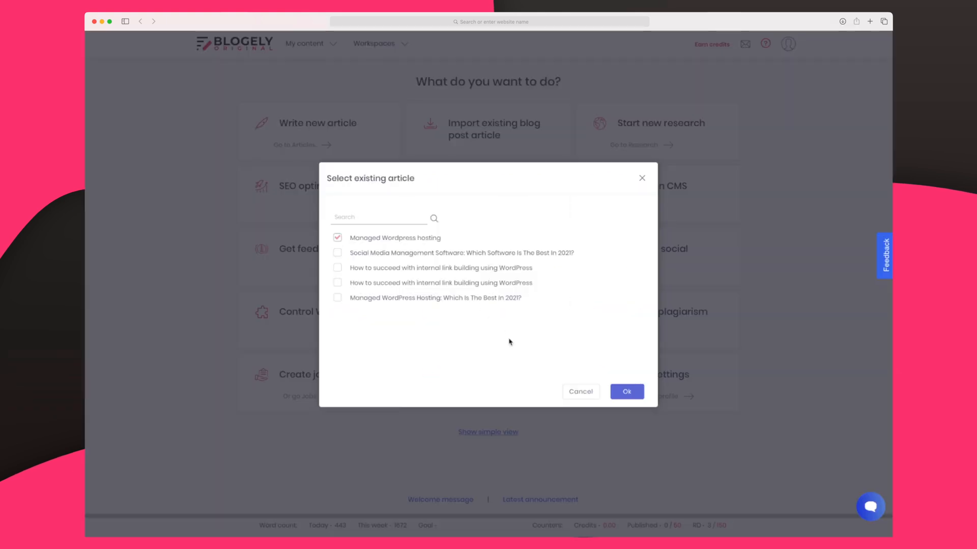
{"action": "left_click", "coordinate": [627, 392]}
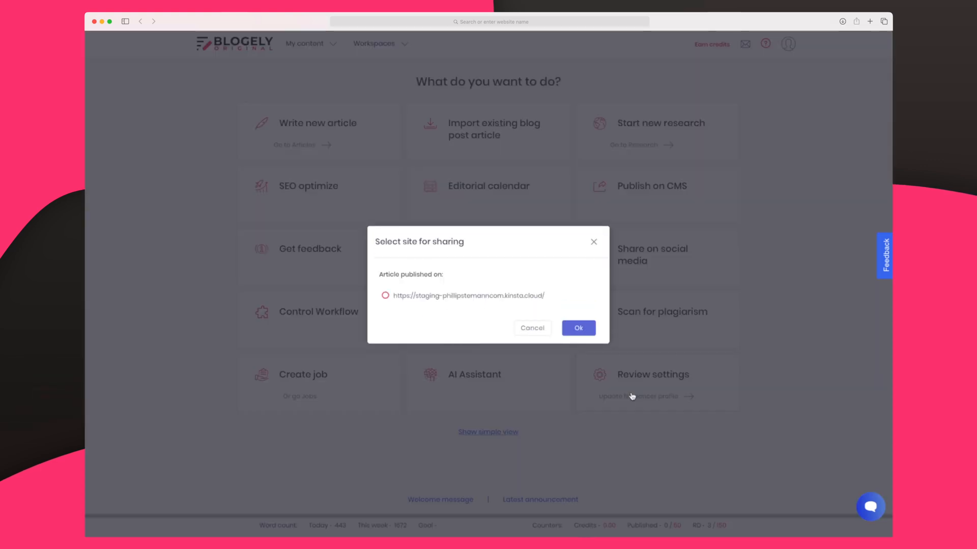
{"action": "left_click", "coordinate": [579, 328]}
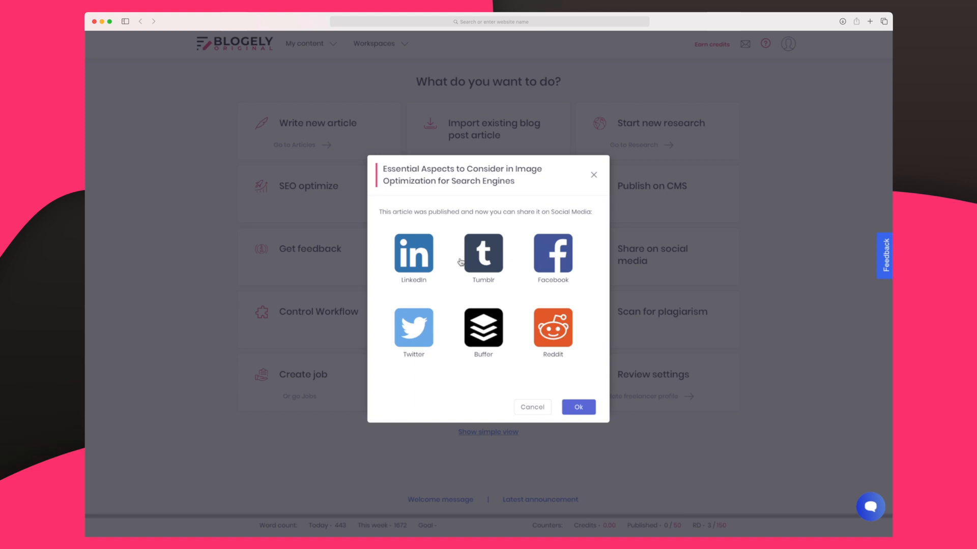
{"action": "left_click", "coordinate": [419, 259]}
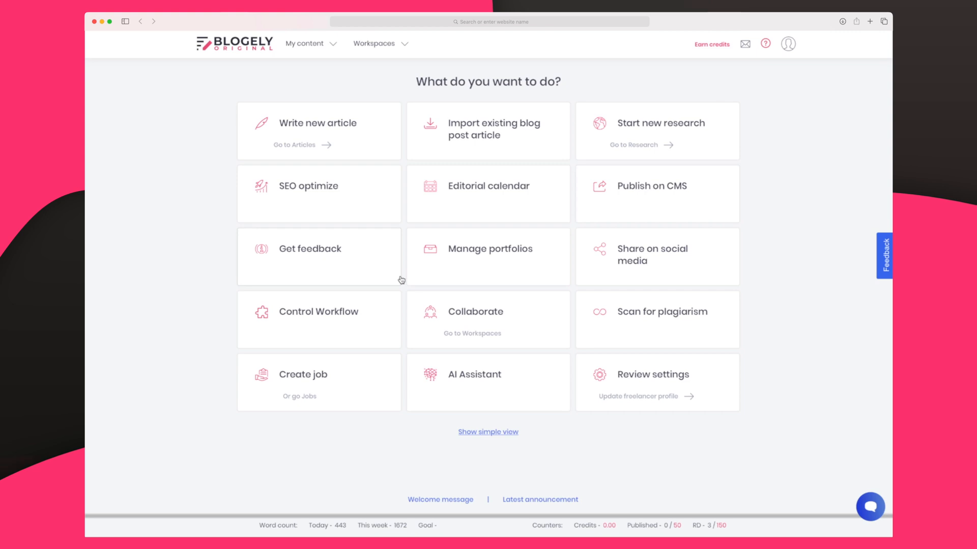
Step: Review the Marketing articles portfolio's configuration and its two assigned articles, then finish
{"action": "left_click", "coordinate": [461, 257]}
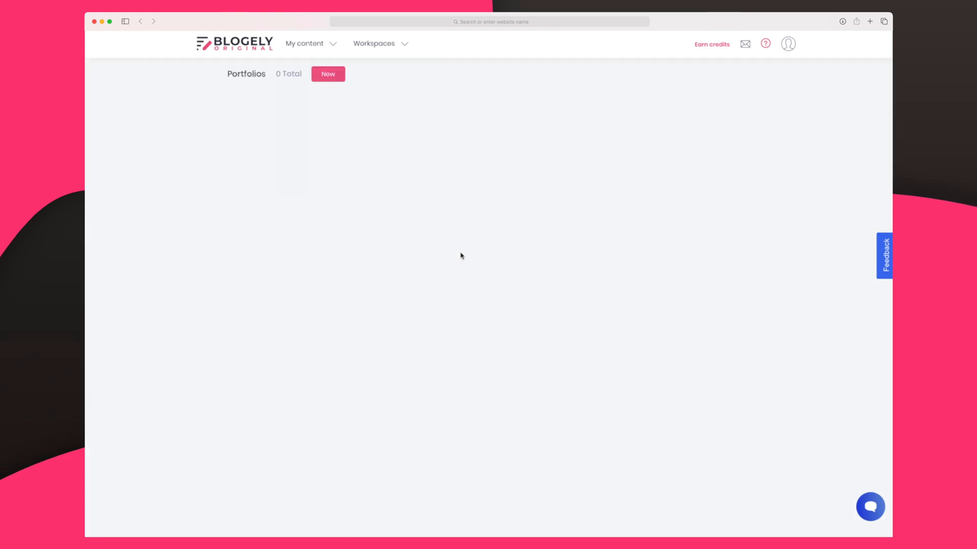
{"action": "mouse_move", "coordinate": [287, 166]}
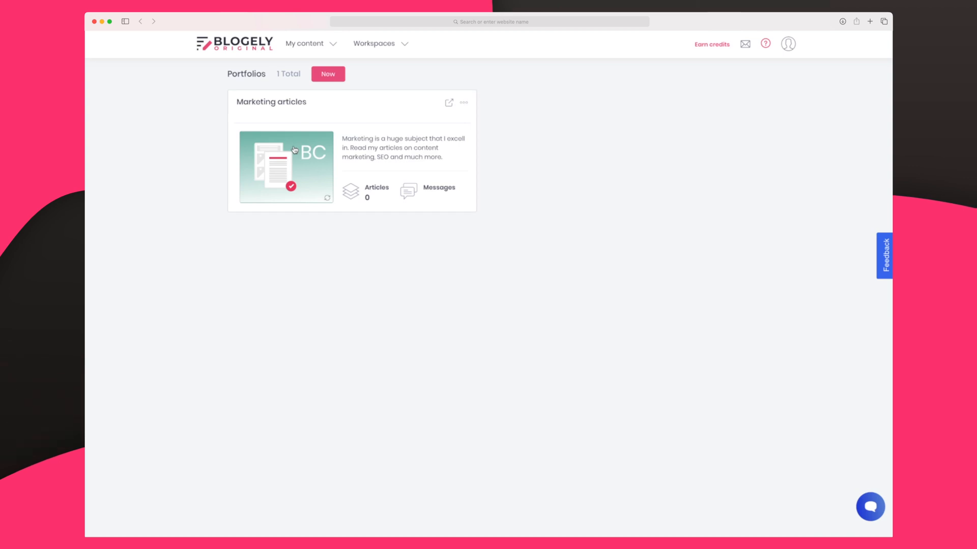
{"action": "left_click", "coordinate": [301, 156]}
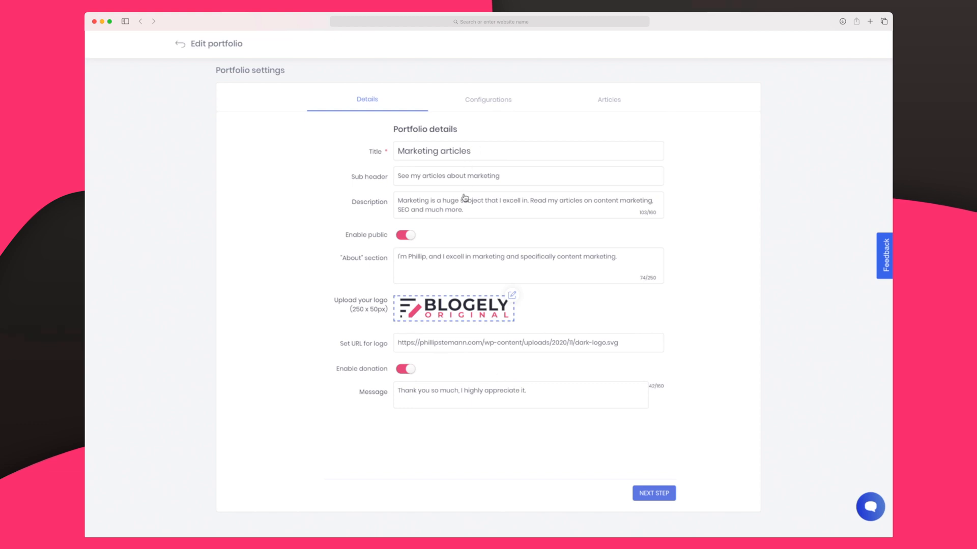
{"action": "left_click", "coordinate": [494, 102]}
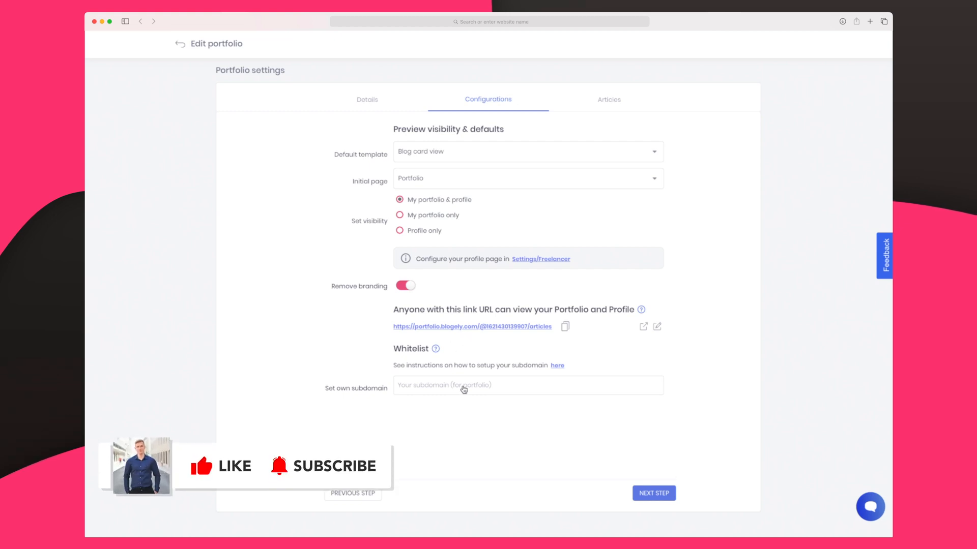
{"action": "left_click", "coordinate": [609, 103]}
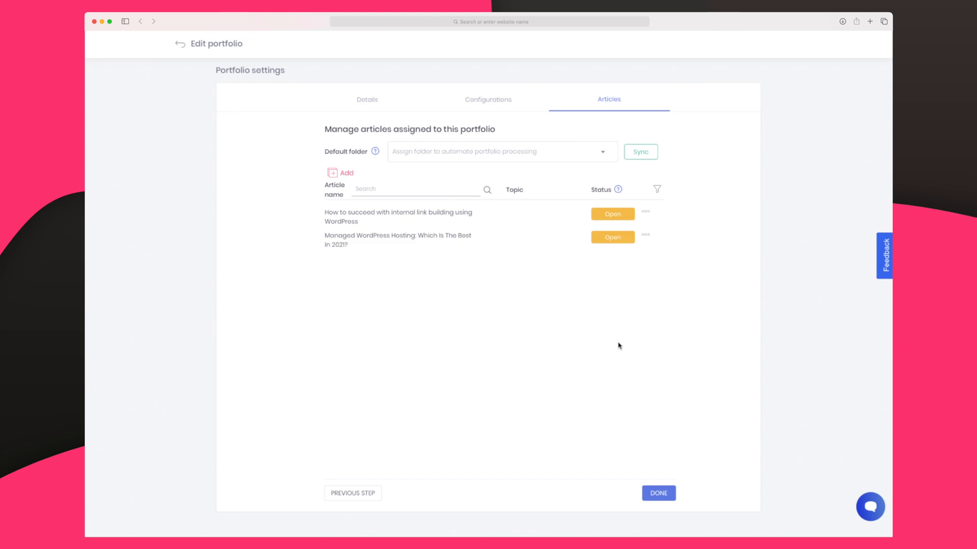
{"action": "left_click", "coordinate": [658, 493]}
{"action": "mouse_move", "coordinate": [286, 166]}
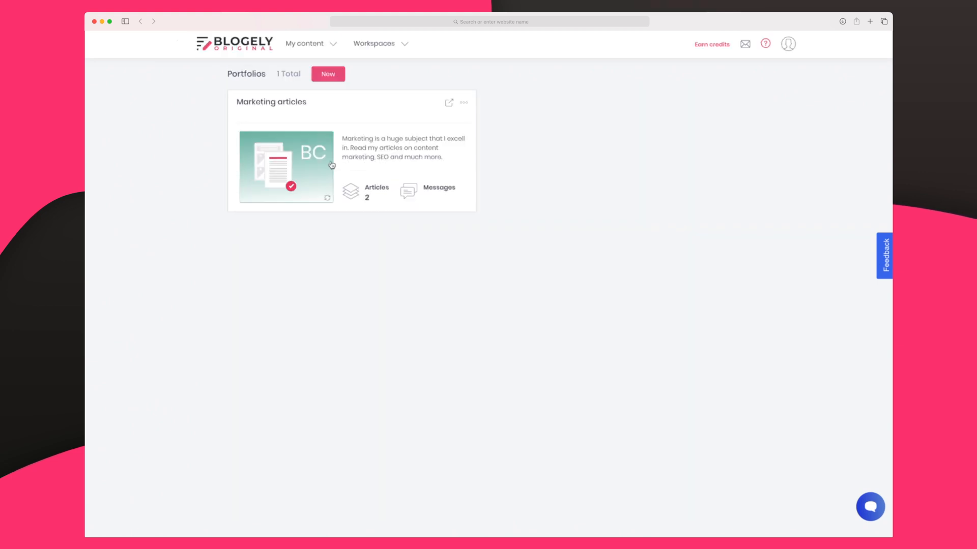
Step: View the public Marketing articles portfolio page and dismiss its Messages dialog
{"action": "left_click", "coordinate": [449, 102]}
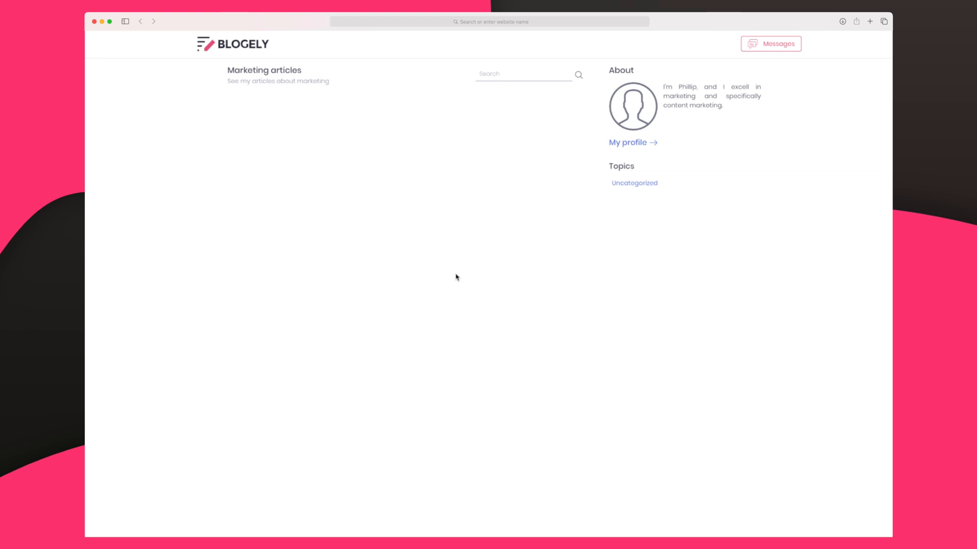
{"action": "left_click", "coordinate": [770, 44]}
{"action": "left_click", "coordinate": [598, 208]}
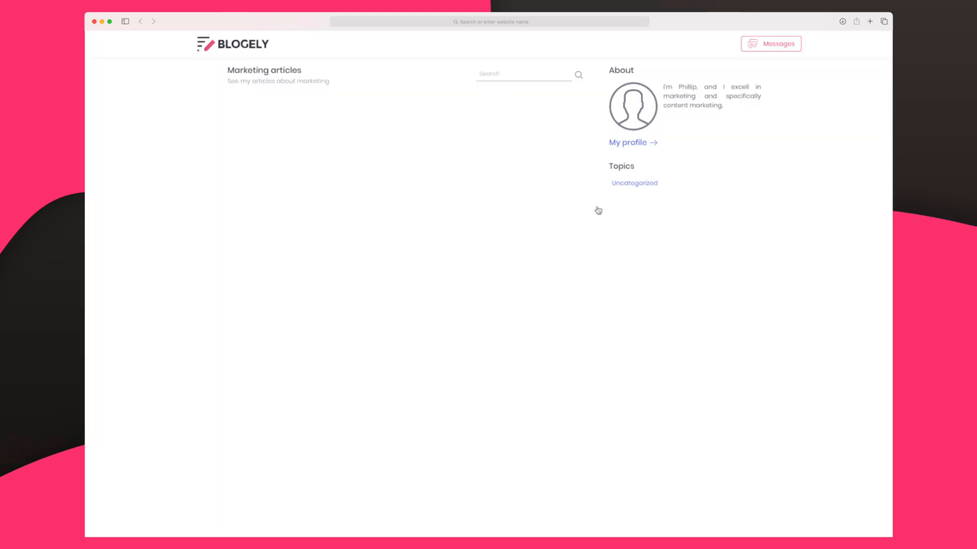